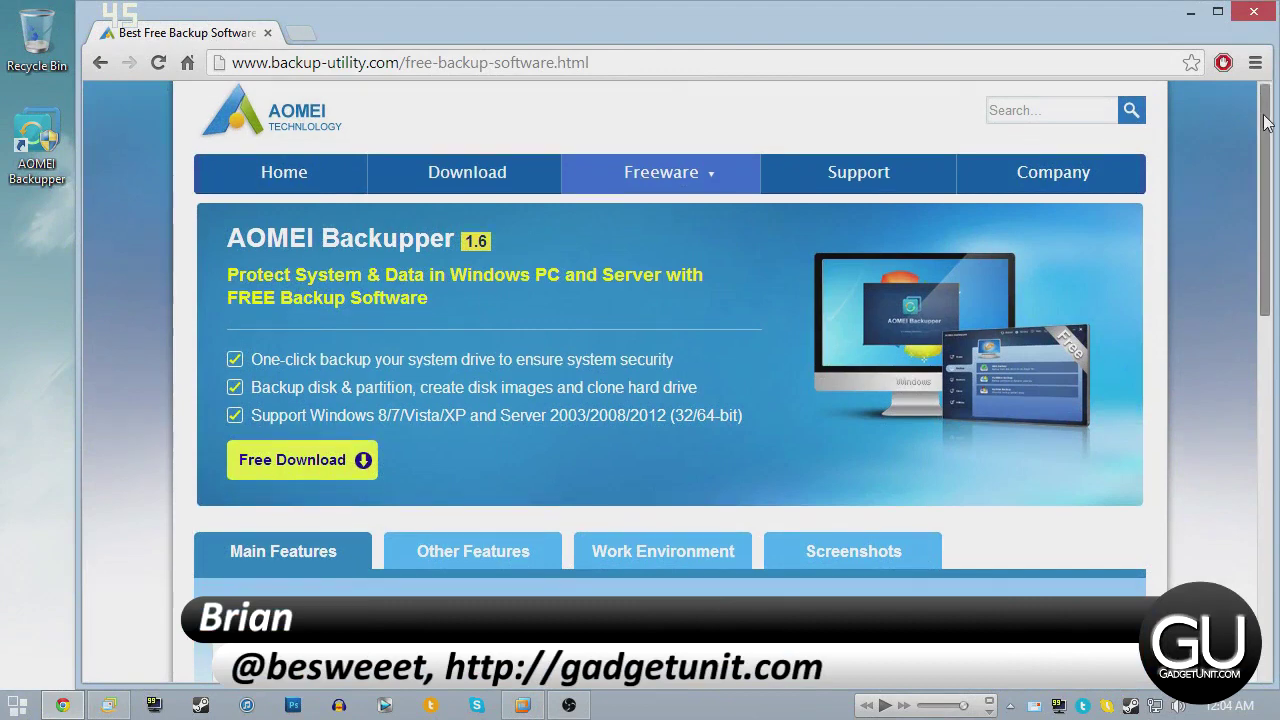
Scroll through the AOMEI Backupper download page in Chrome, then close the browser.
{"action": "mouse_move", "coordinate": [1261, 131]}
{"action": "left_mouse_down"}
{"action": "mouse_move", "coordinate": [1270, 230]}
{"action": "mouse_move", "coordinate": [1236, 343]}
{"action": "mouse_move", "coordinate": [1228, 433]}
{"action": "left_mouse_up"}
{"action": "scroll", "coordinate": [1228, 433], "scroll_direction": "down", "scroll_amount": 2}
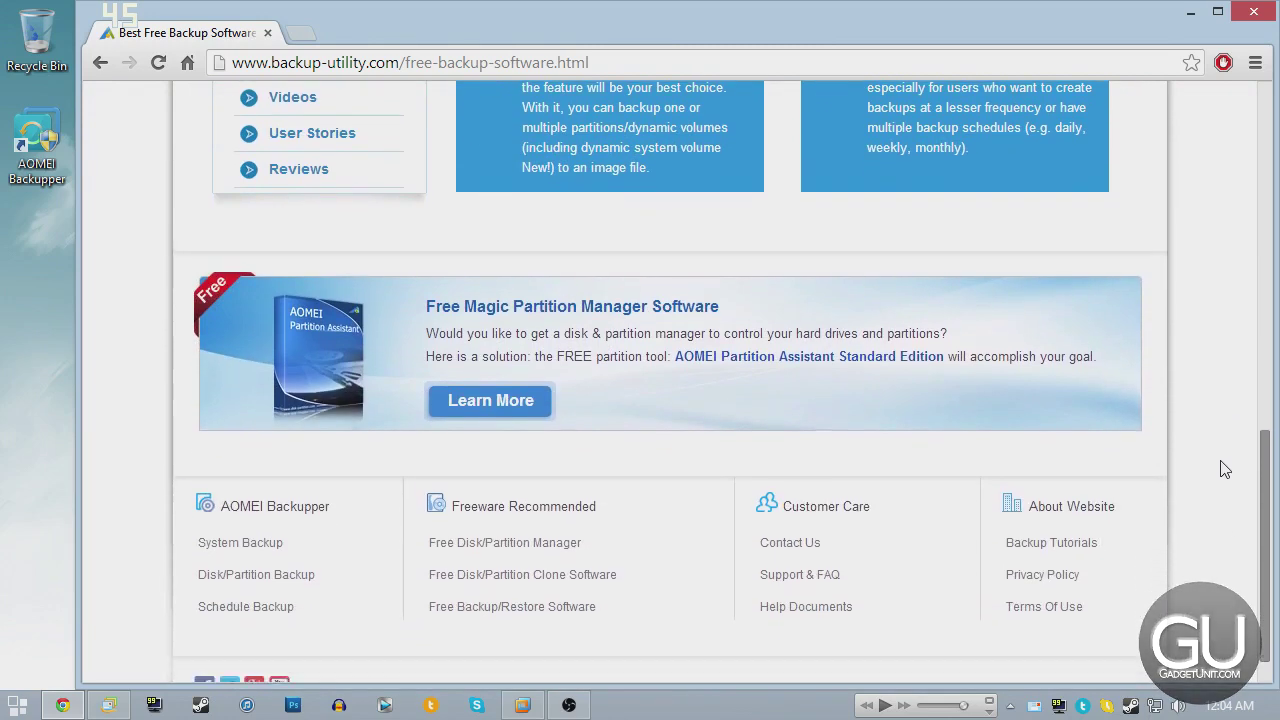
{"action": "left_click_drag", "start_coordinate": [1220, 473], "coordinate": [1186, 291]}
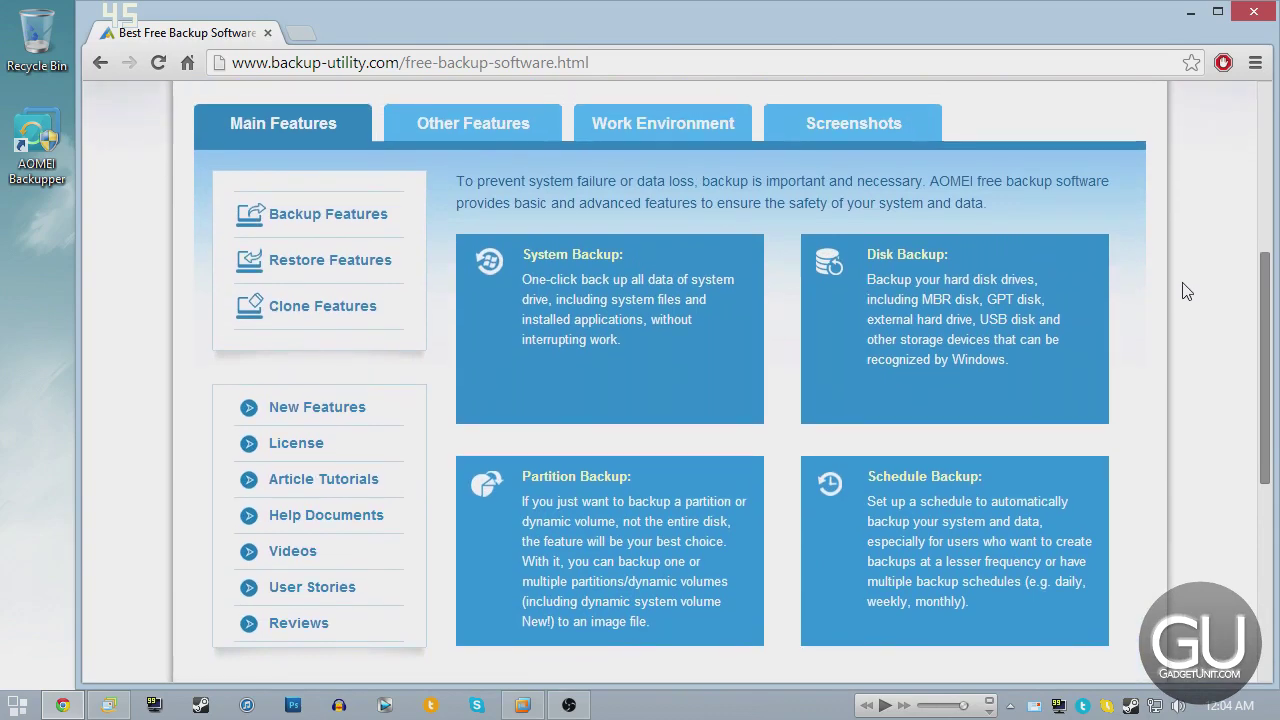
{"action": "scroll", "coordinate": [1186, 291], "scroll_direction": "up", "scroll_amount": 1}
{"action": "scroll", "coordinate": [1176, 168], "scroll_direction": "up", "scroll_amount": 2}
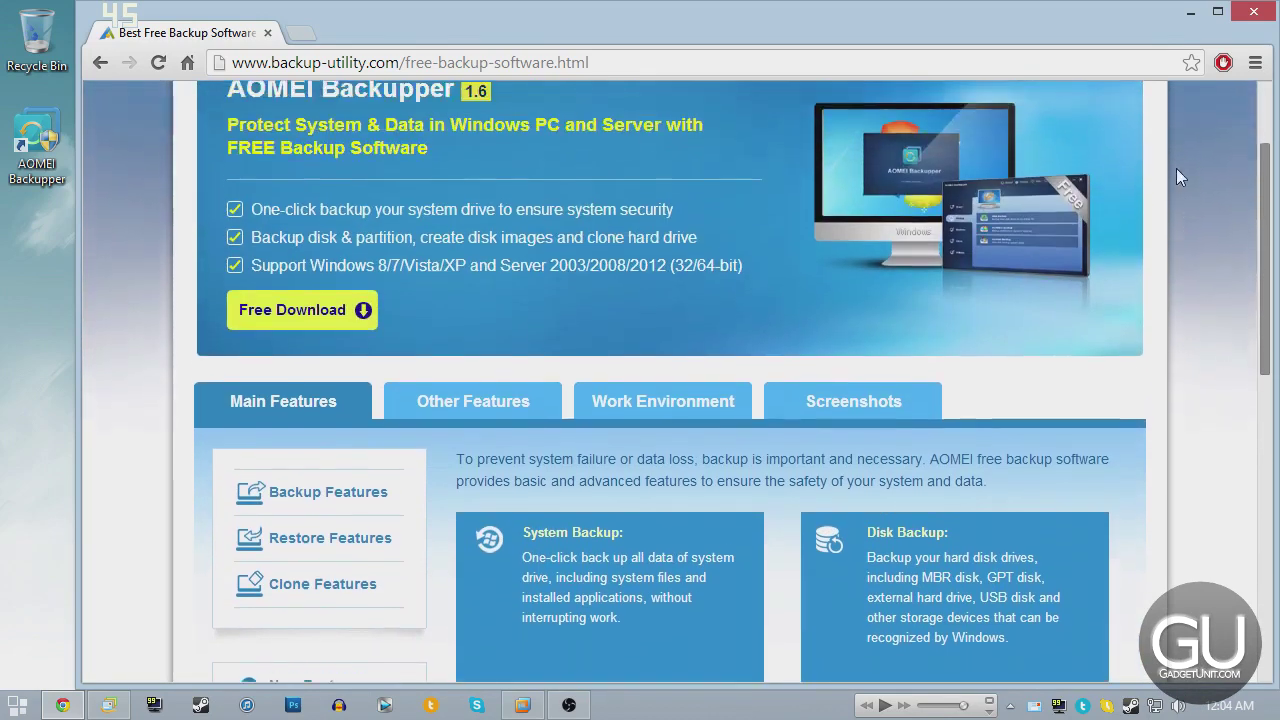
{"action": "scroll", "coordinate": [1178, 122], "scroll_direction": "up", "scroll_amount": 1}
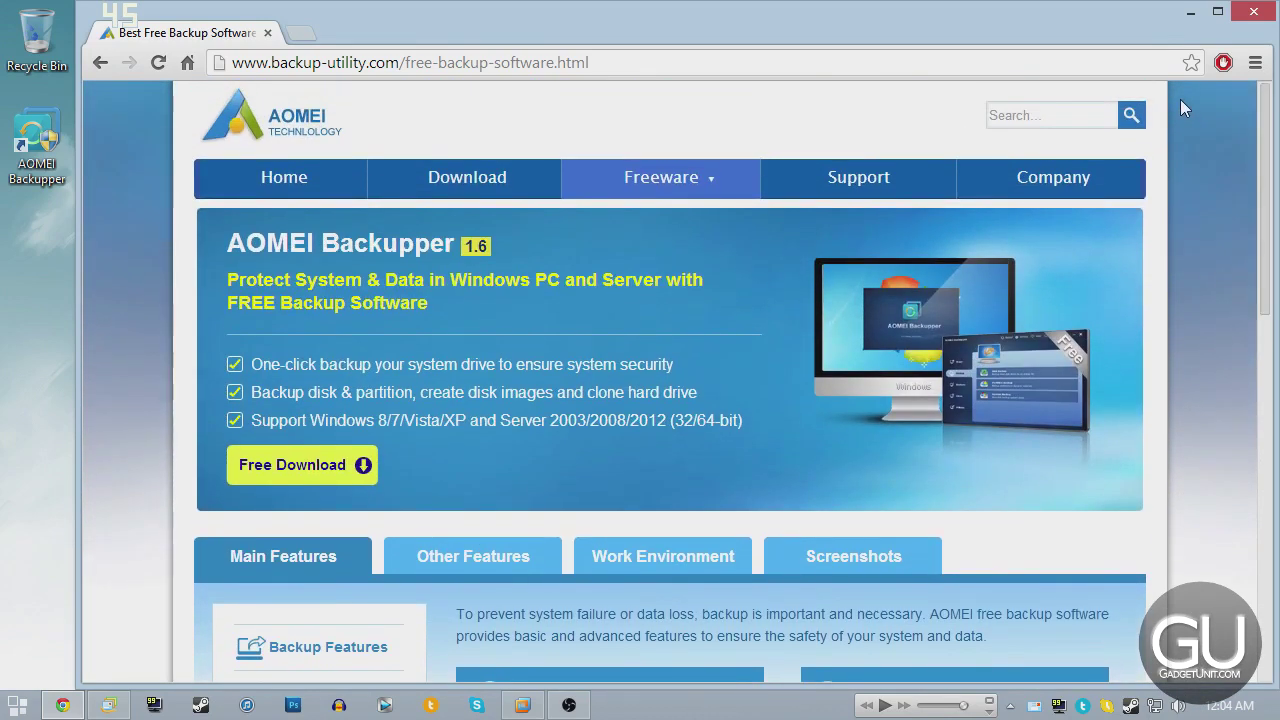
{"action": "left_click", "coordinate": [1242, 16]}
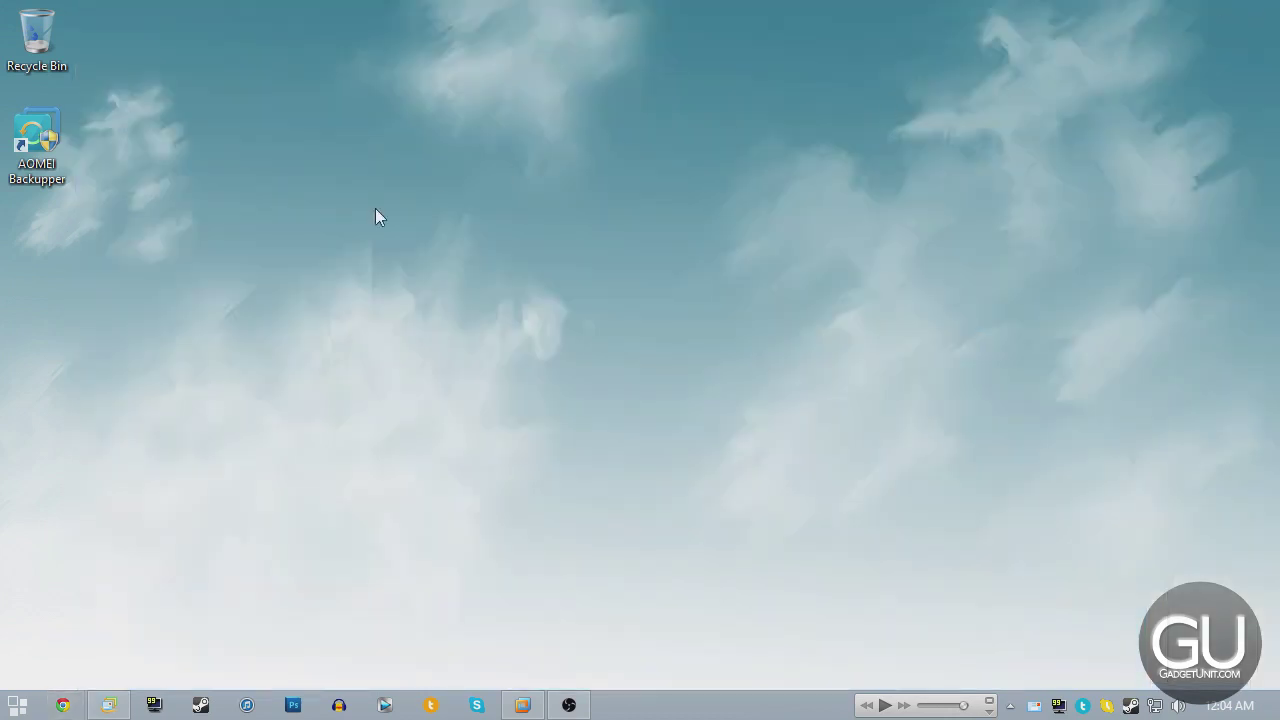
{"action": "mouse_move", "coordinate": [37, 145]}
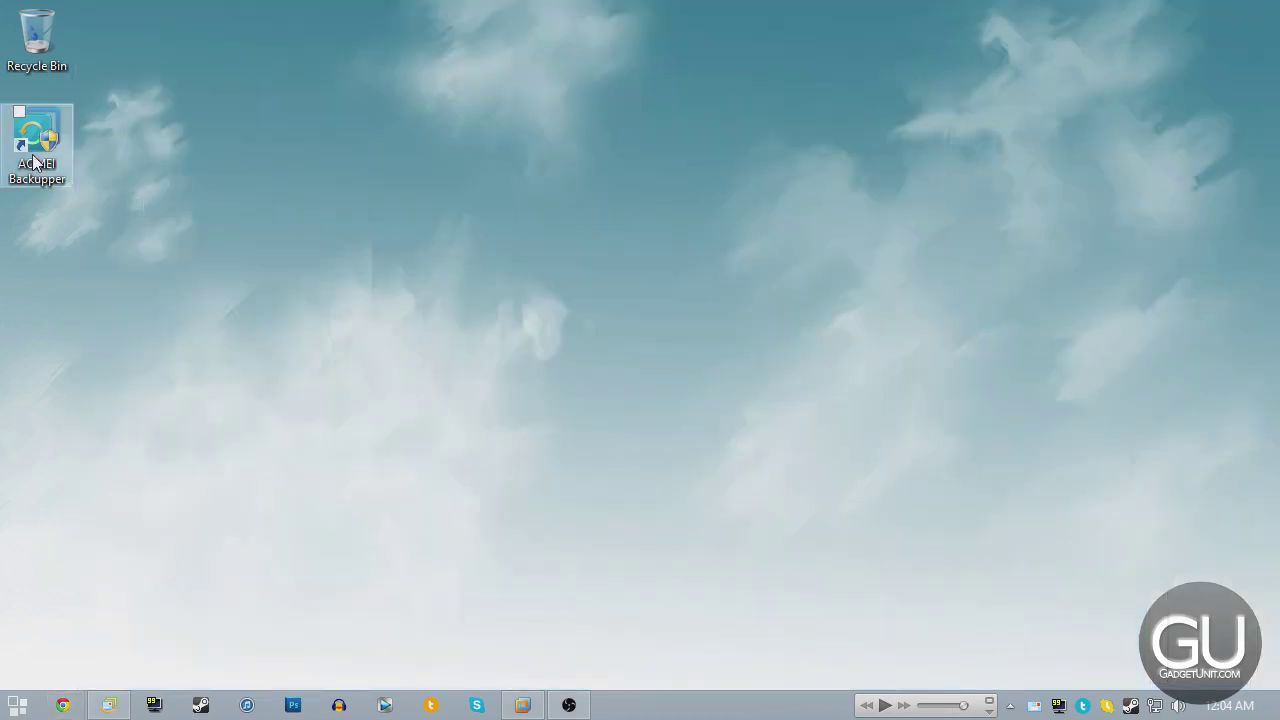
Start AOMEI Backupper from its desktop shortcut.
{"action": "double_click", "coordinate": [33, 162]}
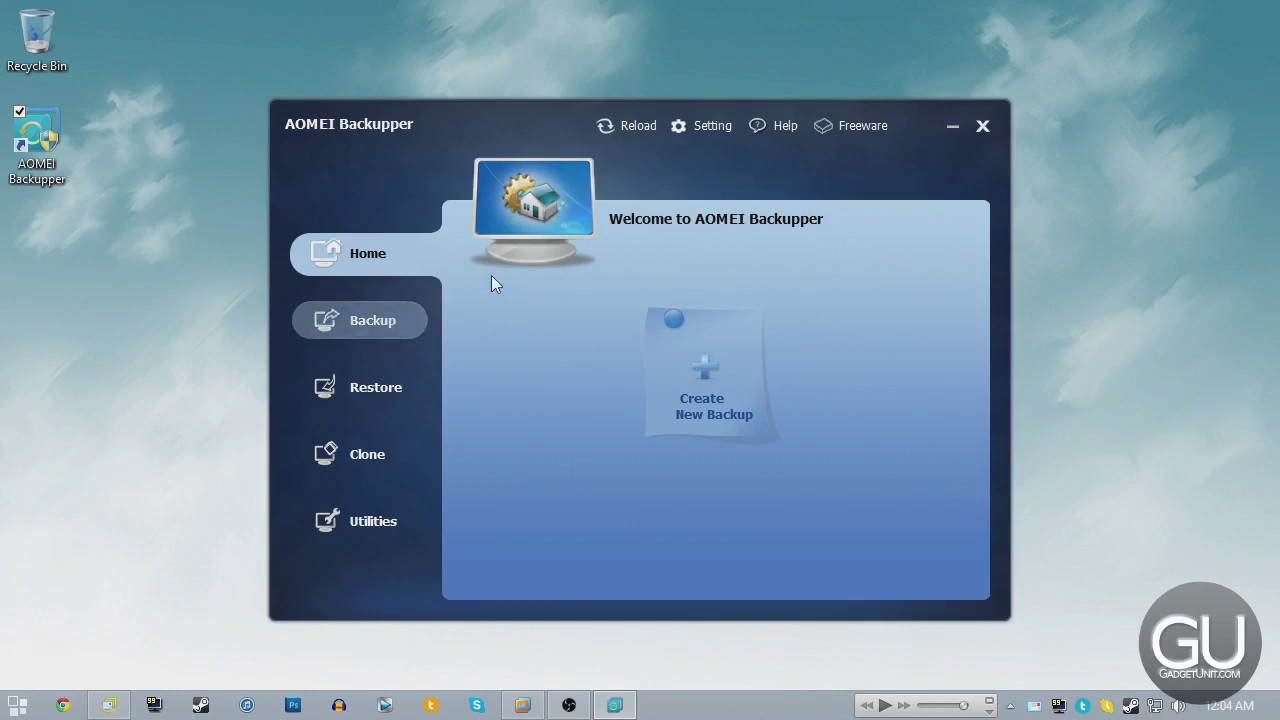
{"action": "left_click", "coordinate": [711, 128]}
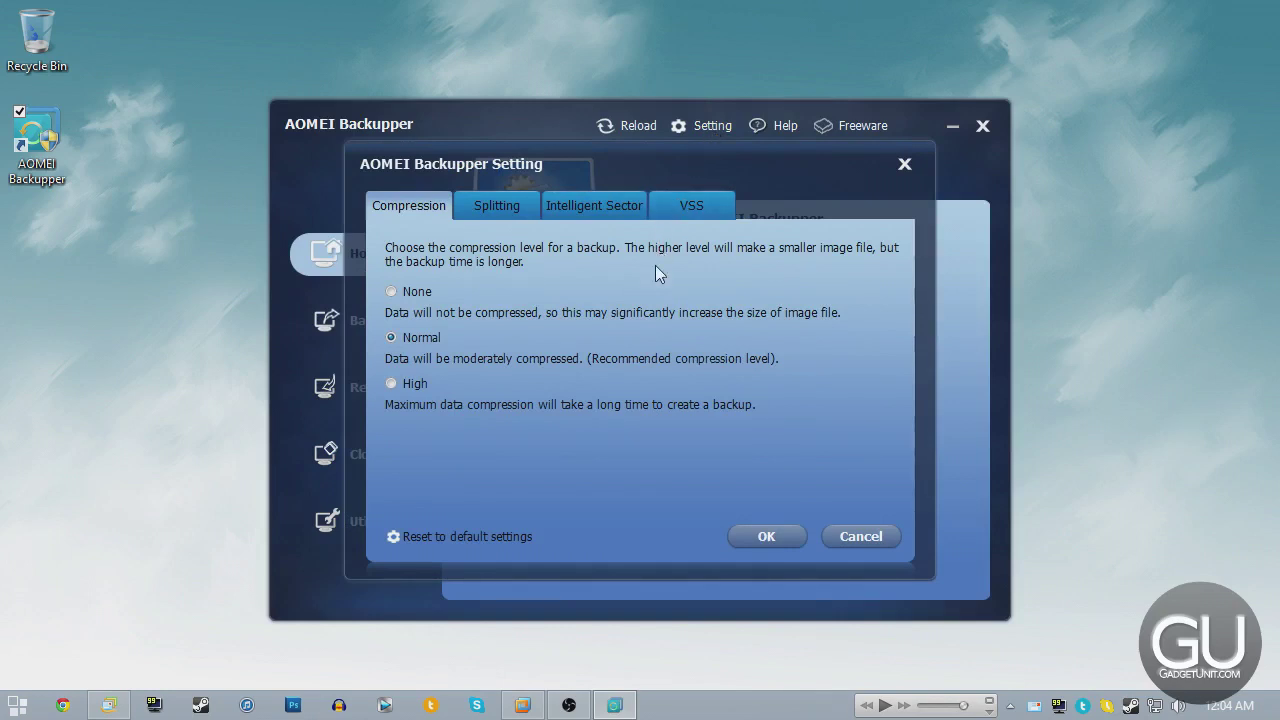
{"action": "left_click", "coordinate": [508, 200]}
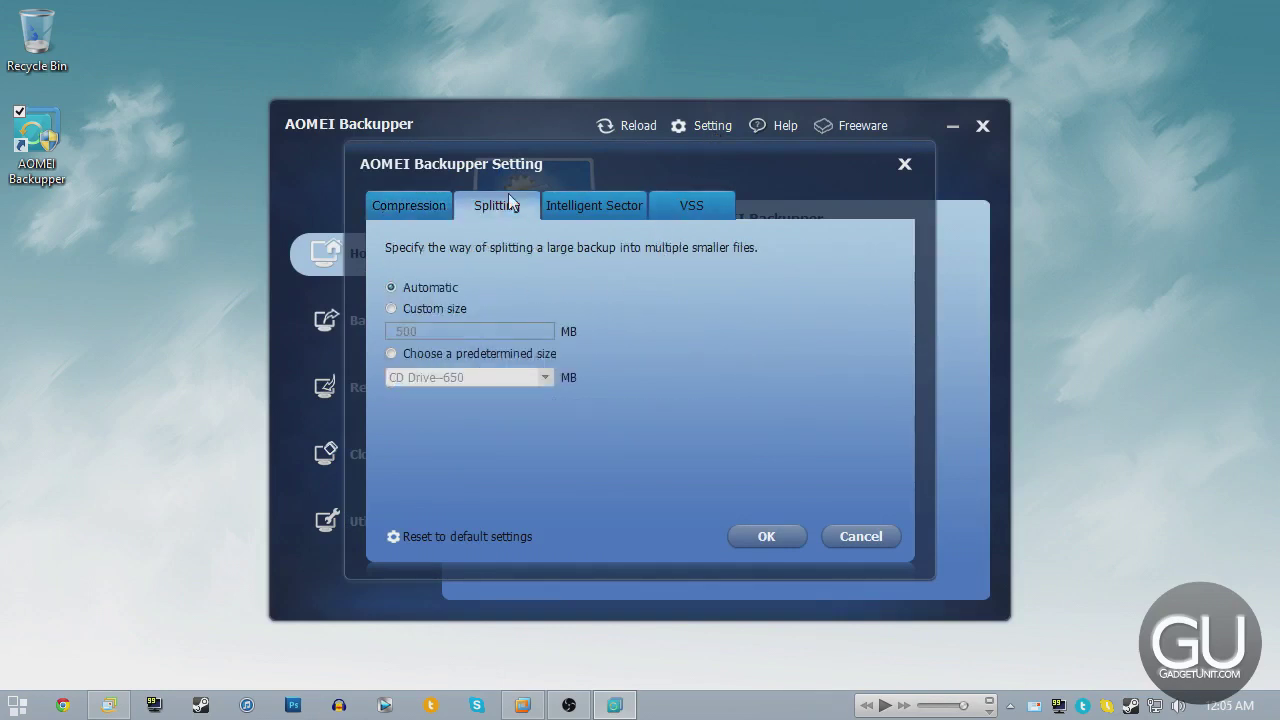
{"action": "left_click", "coordinate": [555, 208]}
{"action": "left_click", "coordinate": [674, 212]}
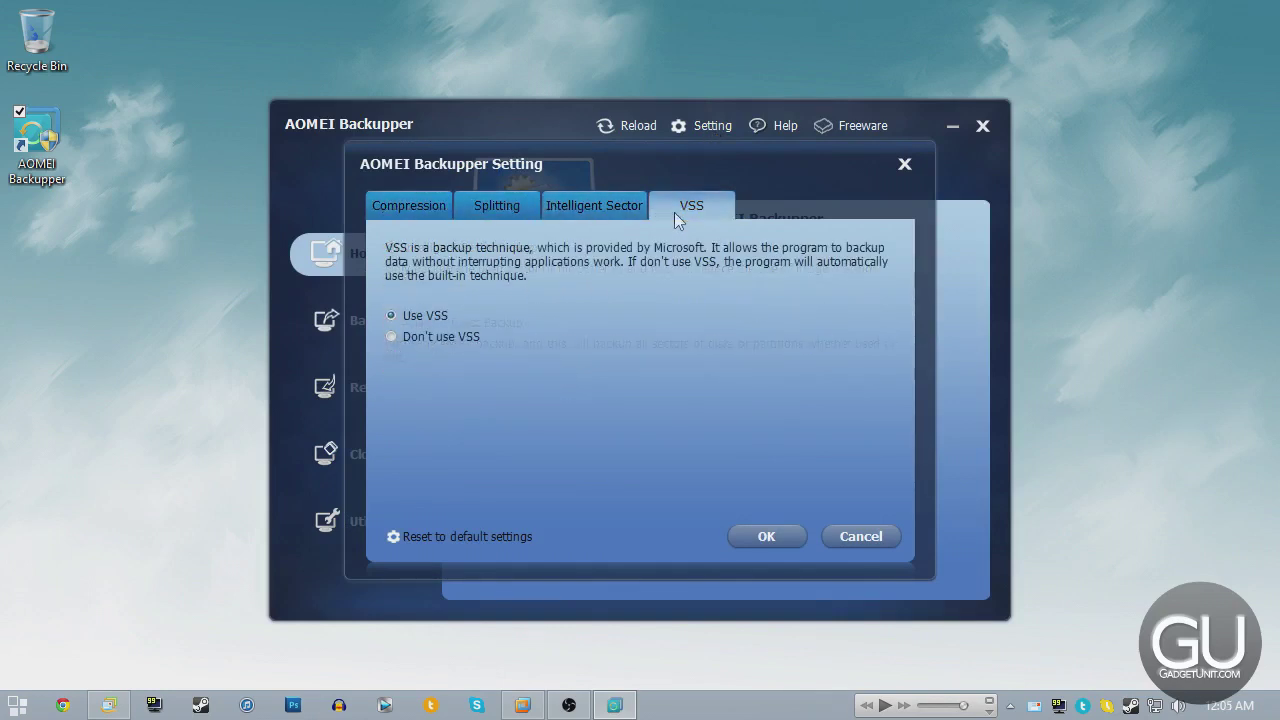
{"action": "left_click", "coordinate": [790, 542]}
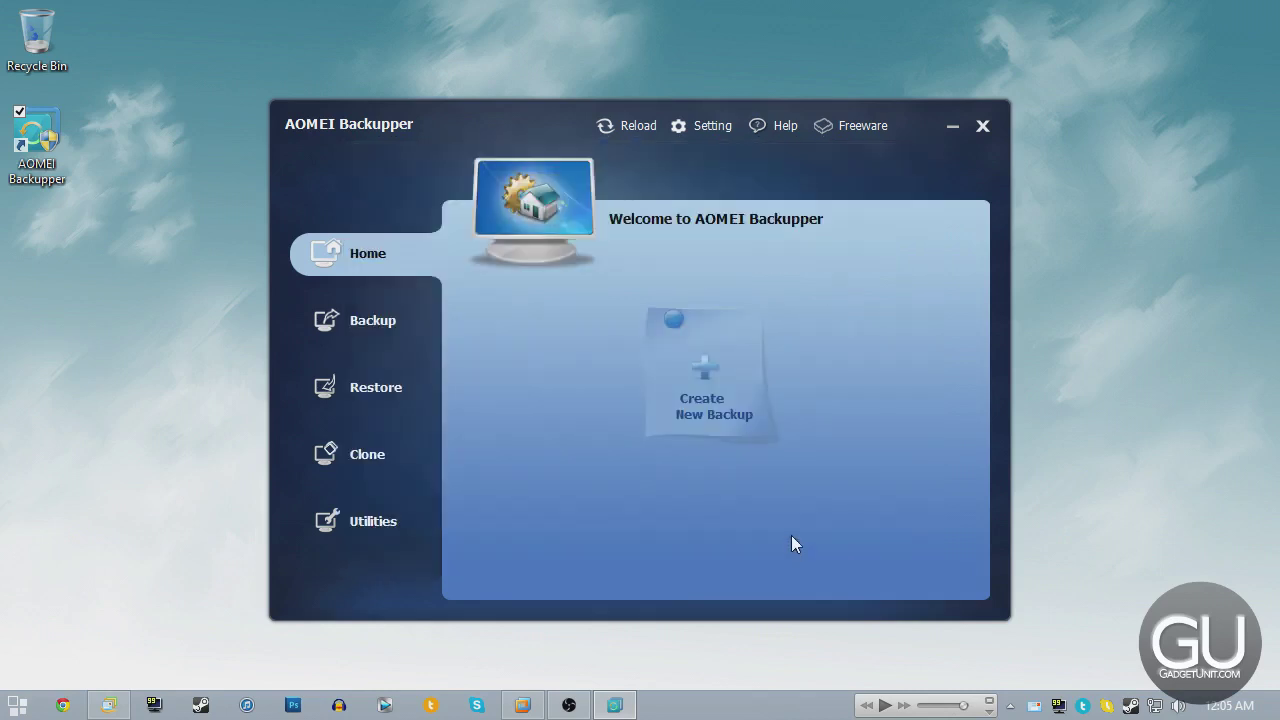
{"action": "left_click", "coordinate": [631, 132]}
{"action": "left_click", "coordinate": [874, 122]}
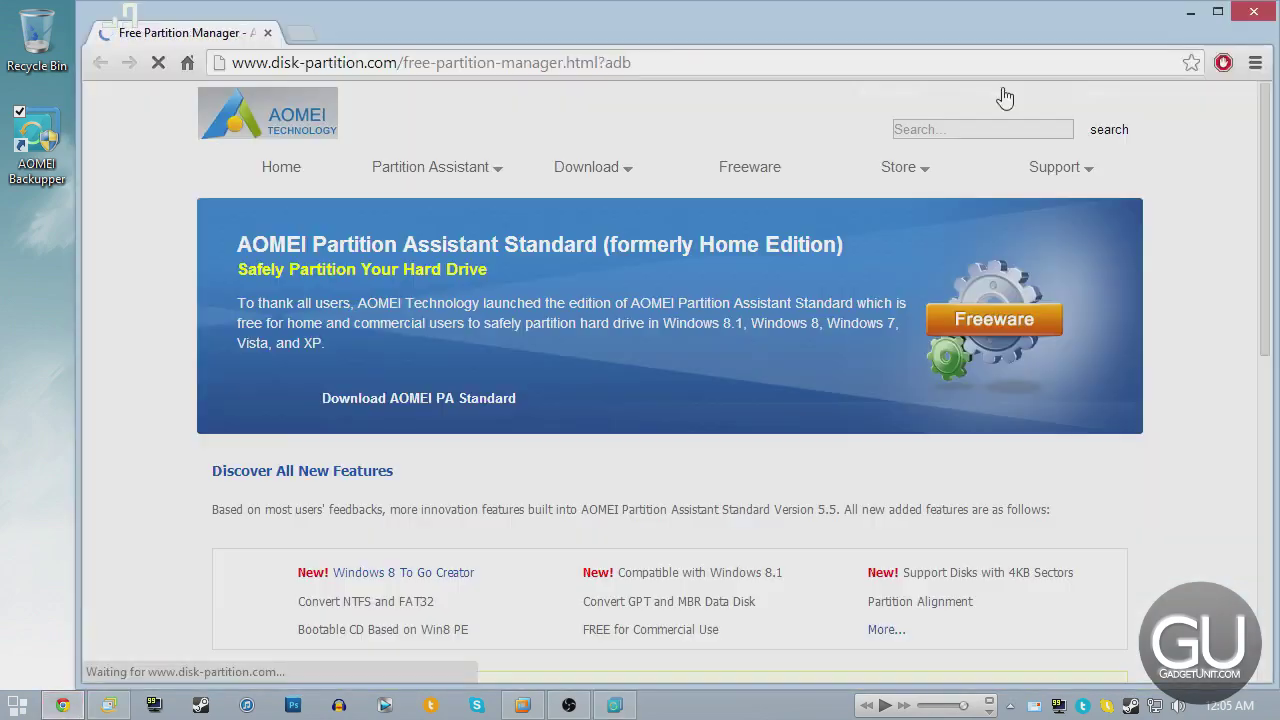
{"action": "left_click", "coordinate": [1259, 17]}
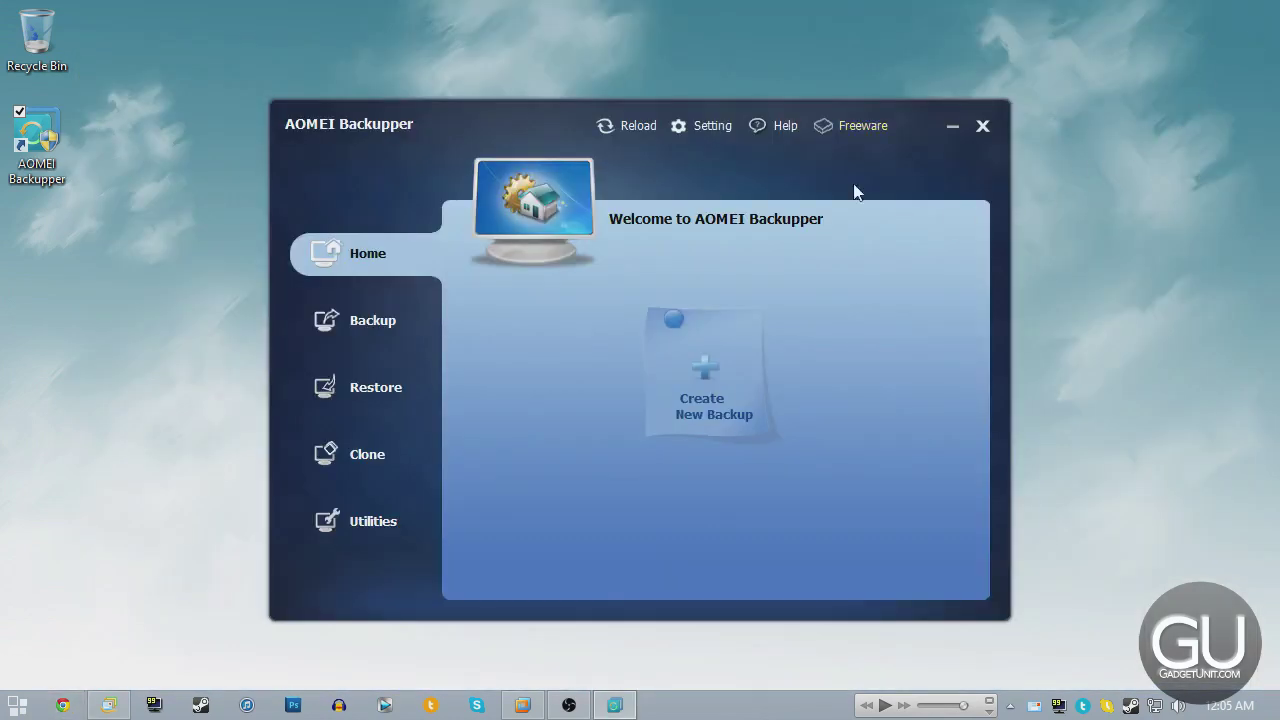
Look over the Help menu and the Backup, Restore, Clone and Utilities pages, then start a Partition Backup.
{"action": "left_click", "coordinate": [764, 121]}
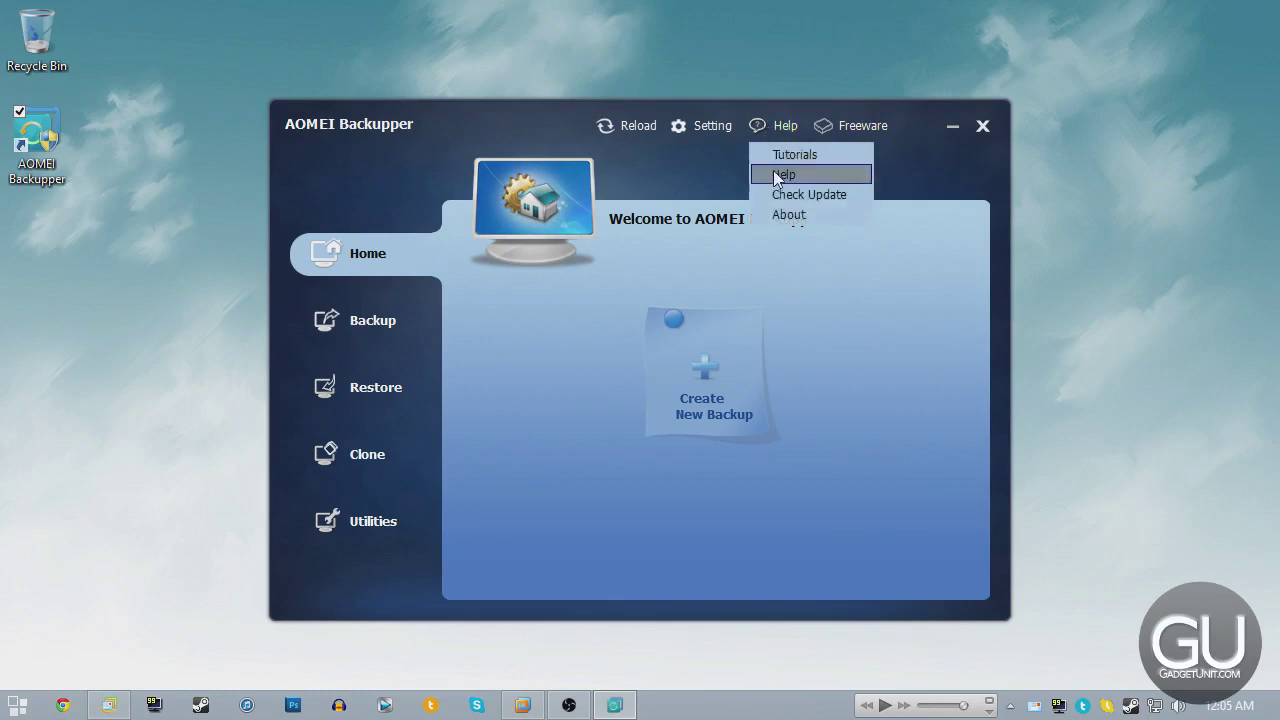
{"action": "left_click", "coordinate": [399, 328]}
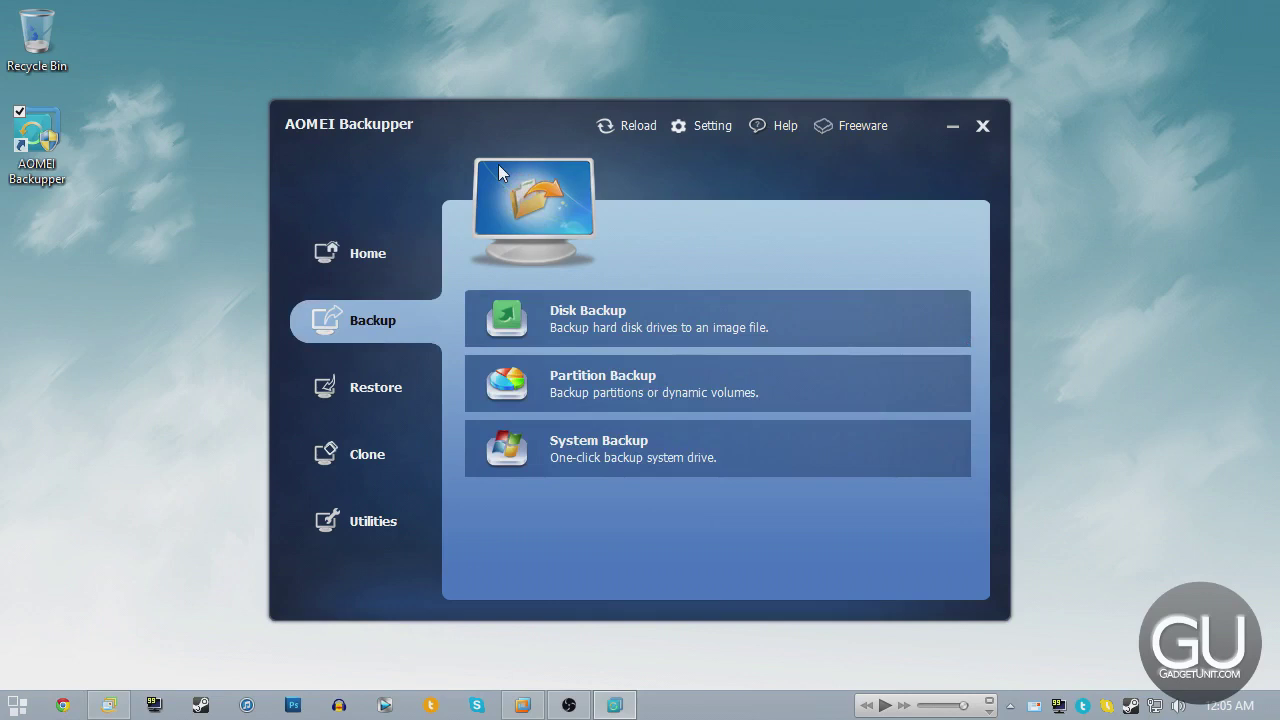
{"action": "left_click", "coordinate": [400, 390]}
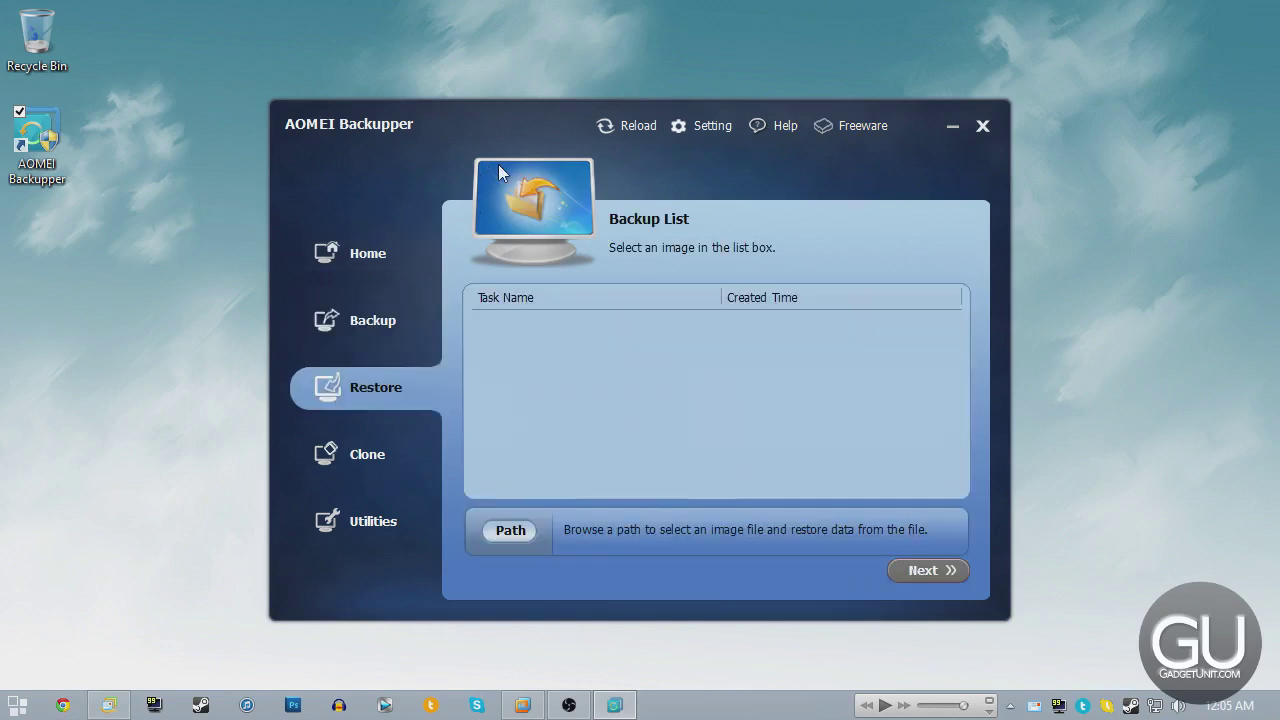
{"action": "left_click", "coordinate": [414, 442]}
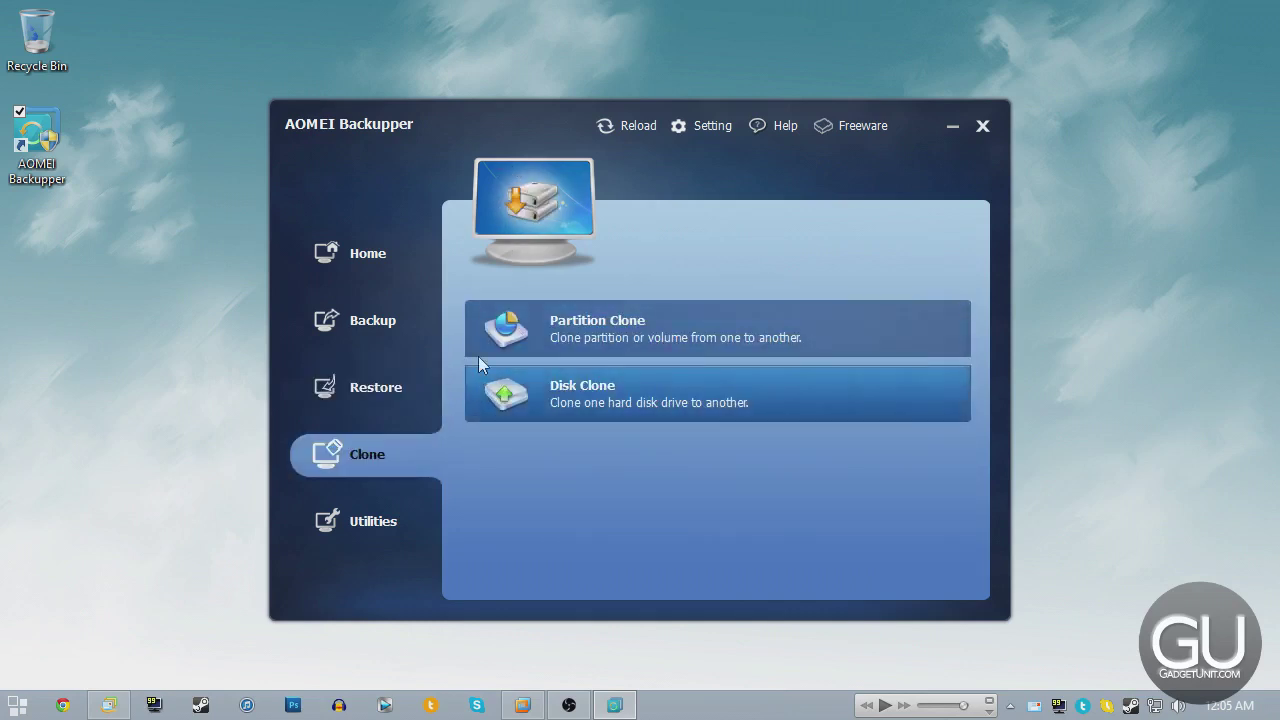
{"action": "left_click", "coordinate": [430, 516]}
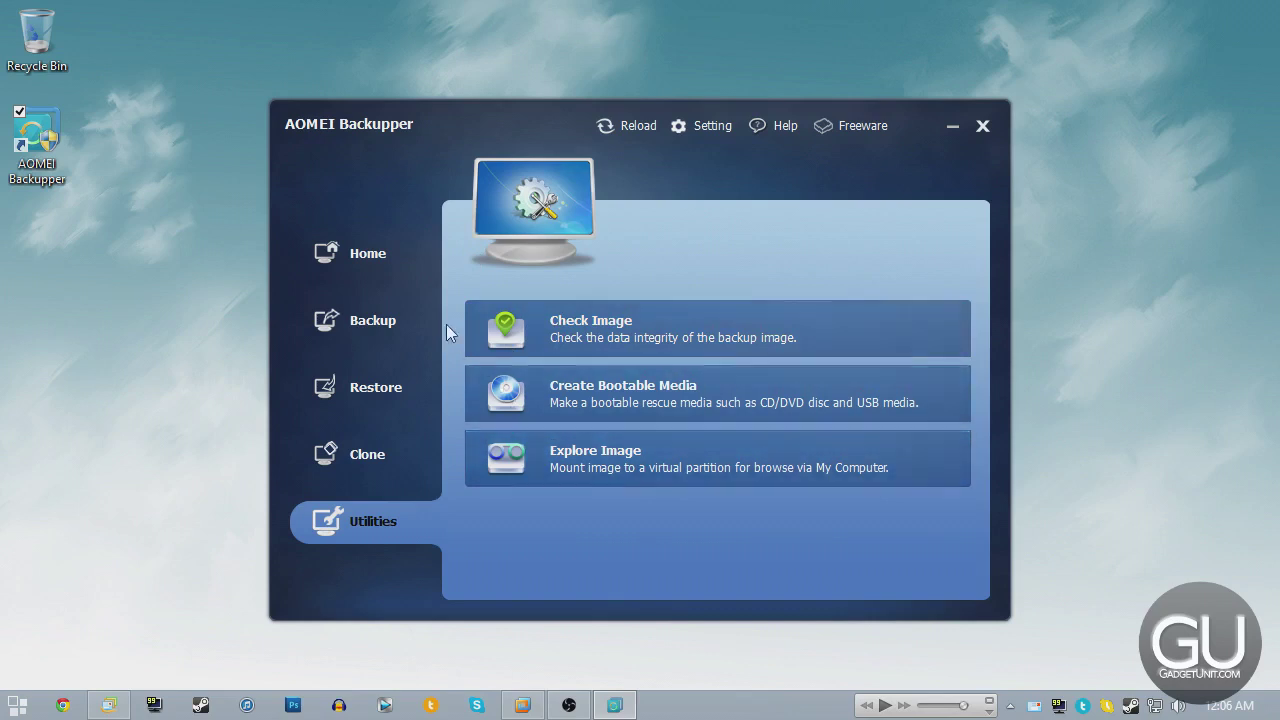
{"action": "left_click", "coordinate": [422, 314]}
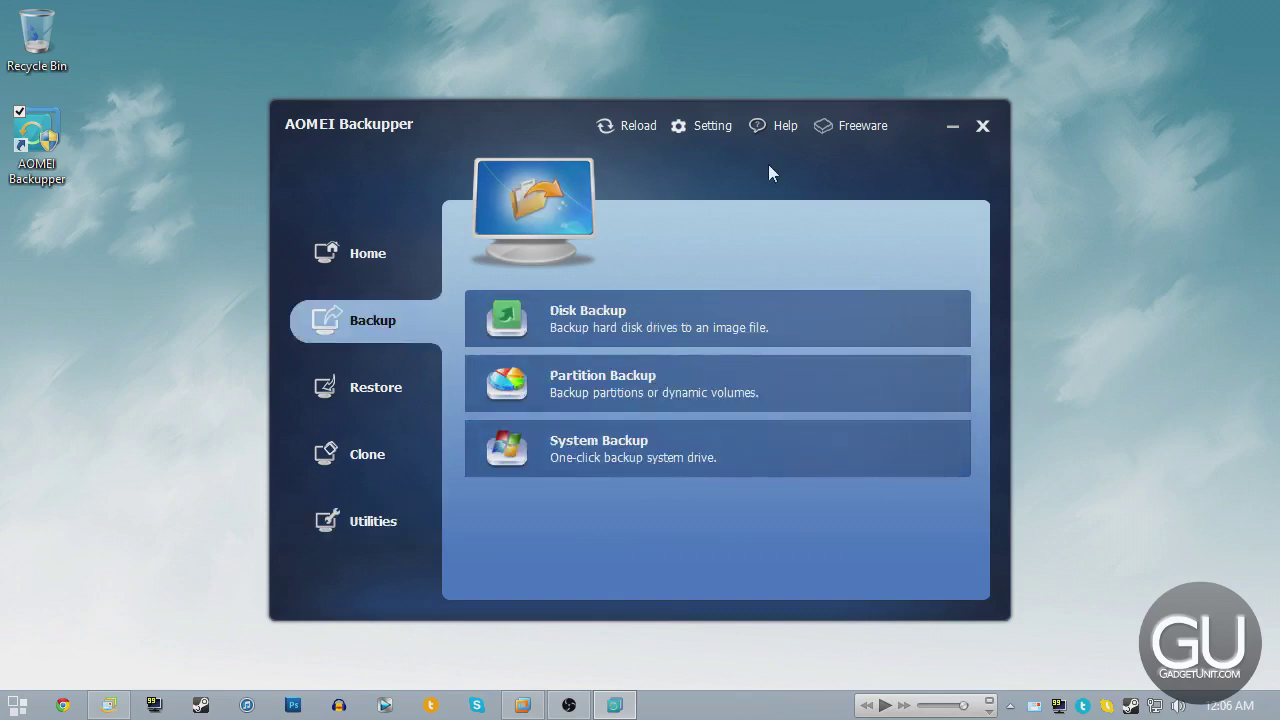
{"action": "left_click", "coordinate": [706, 390]}
Name the task 'Desktop Backup' and add partitions C:, S:600ProSSD and F:Everything as sources.
{"action": "left_click_drag", "start_coordinate": [745, 257], "coordinate": [526, 239]}
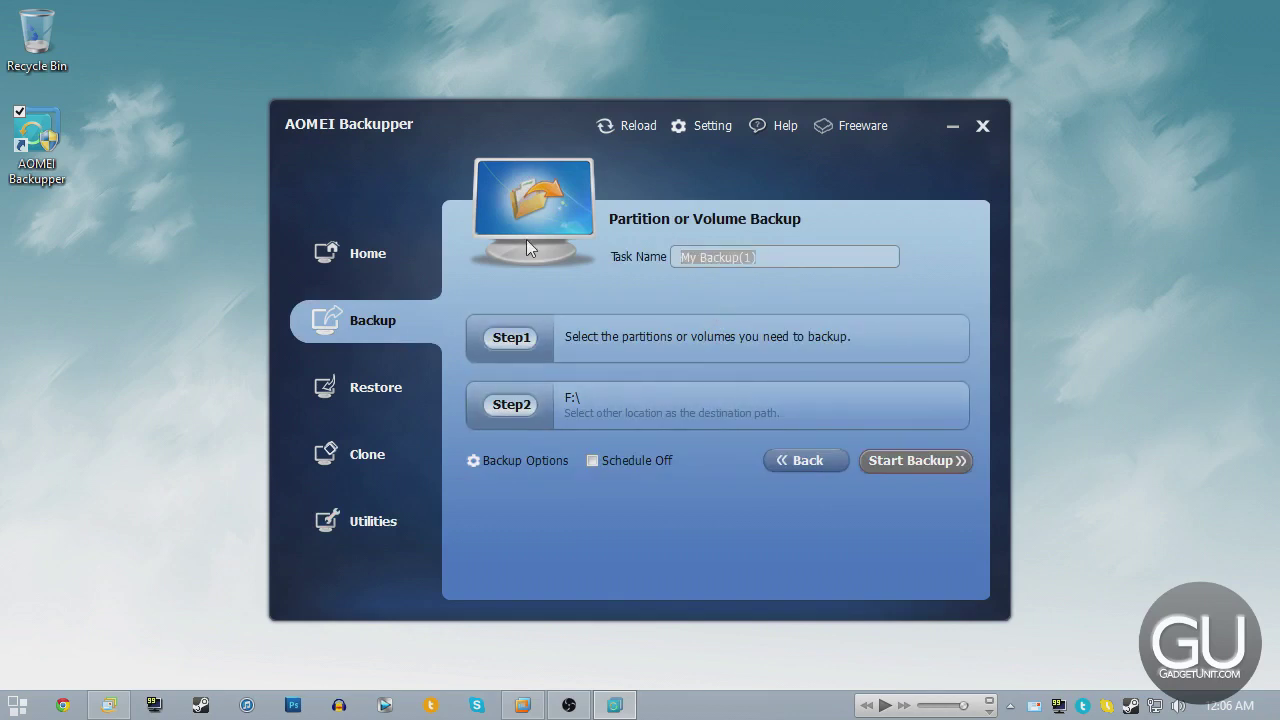
{"action": "type", "text": "Desktop Backu"}
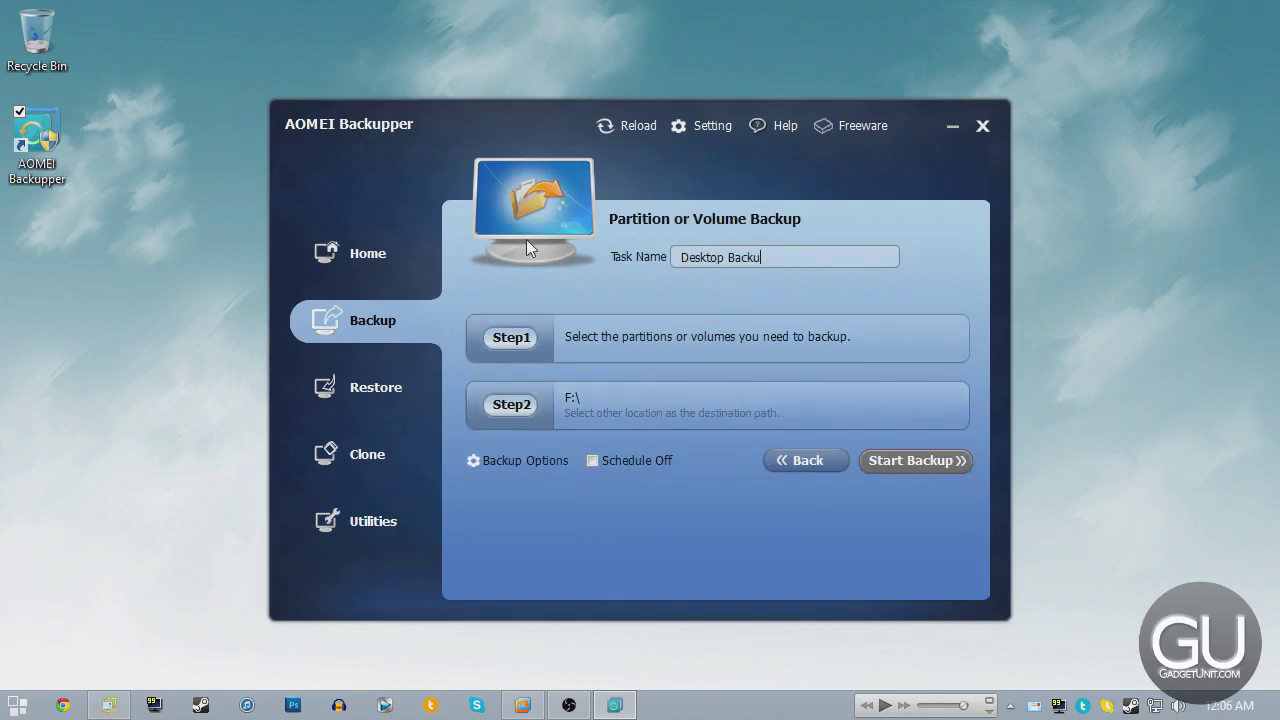
{"action": "type", "text": "p"}
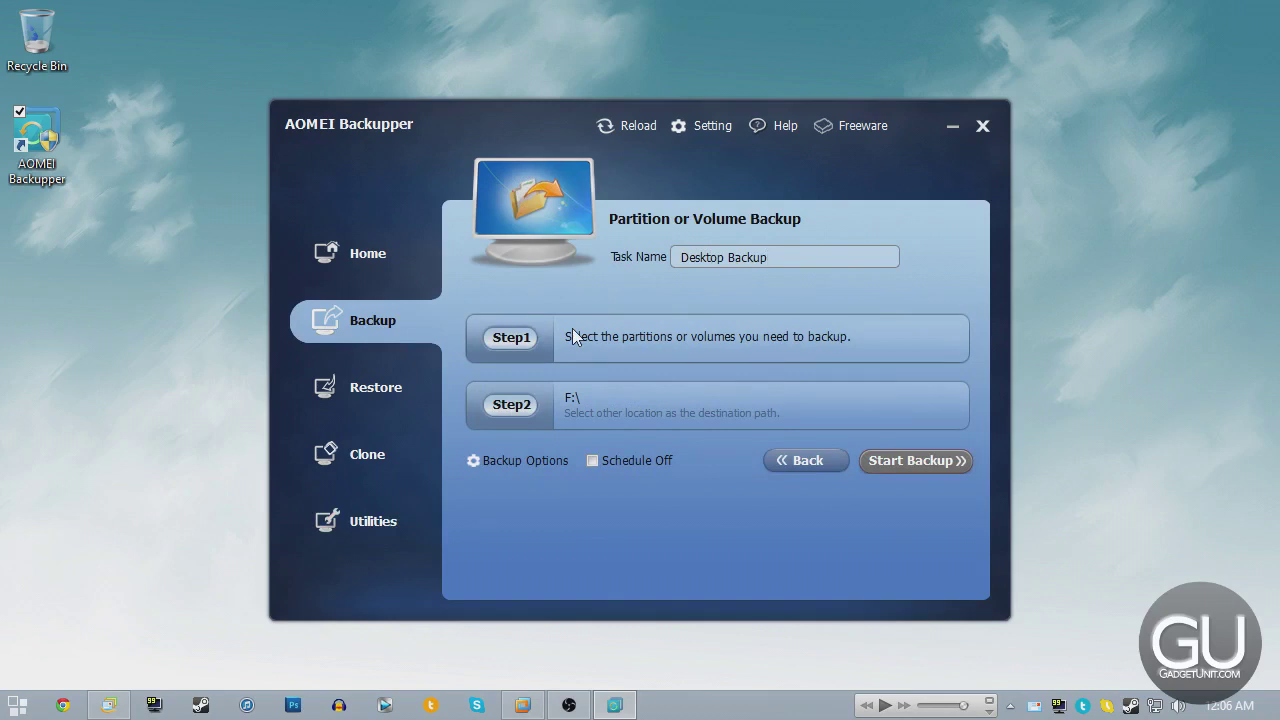
{"action": "left_click", "coordinate": [573, 336]}
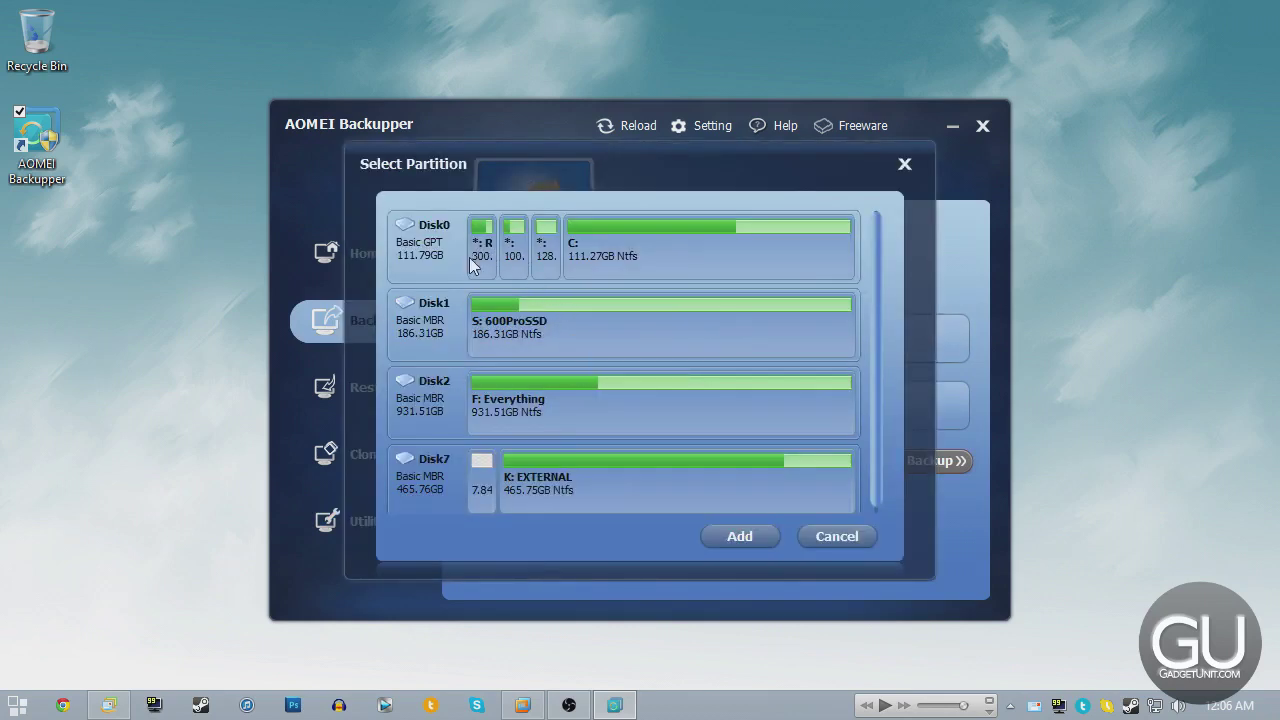
{"action": "left_click", "coordinate": [584, 251]}
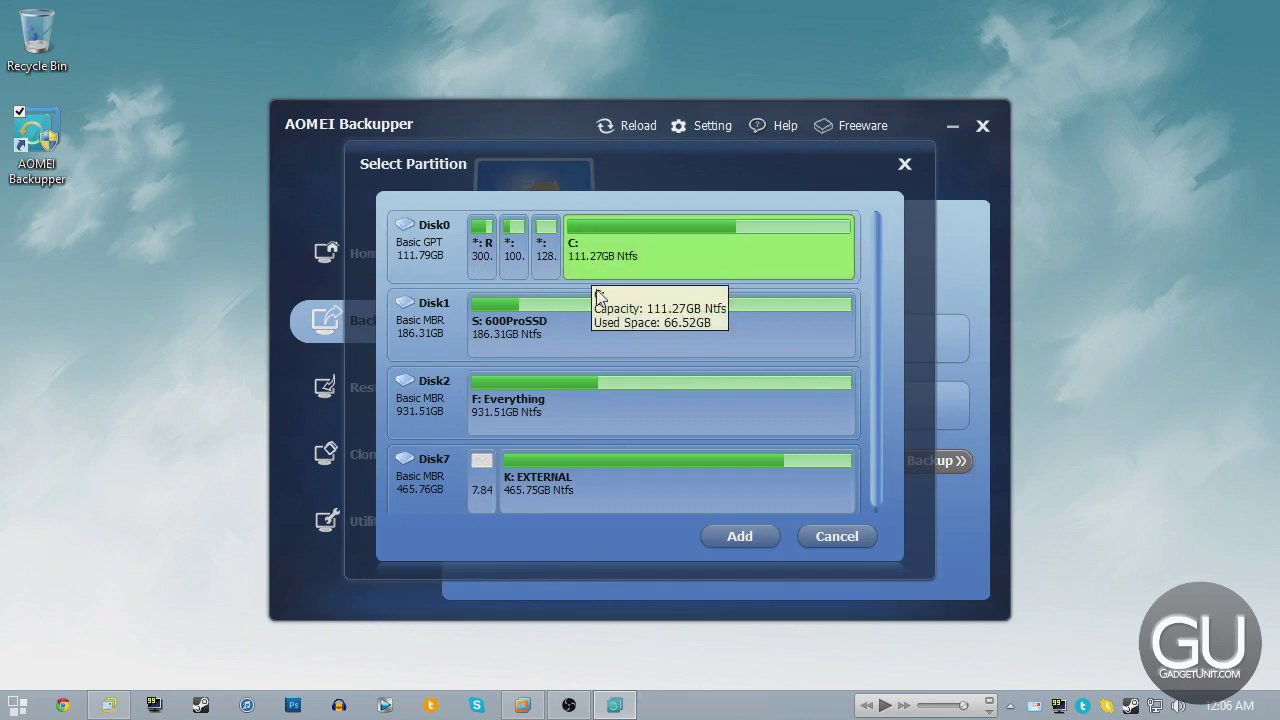
{"action": "left_click", "coordinate": [550, 334]}
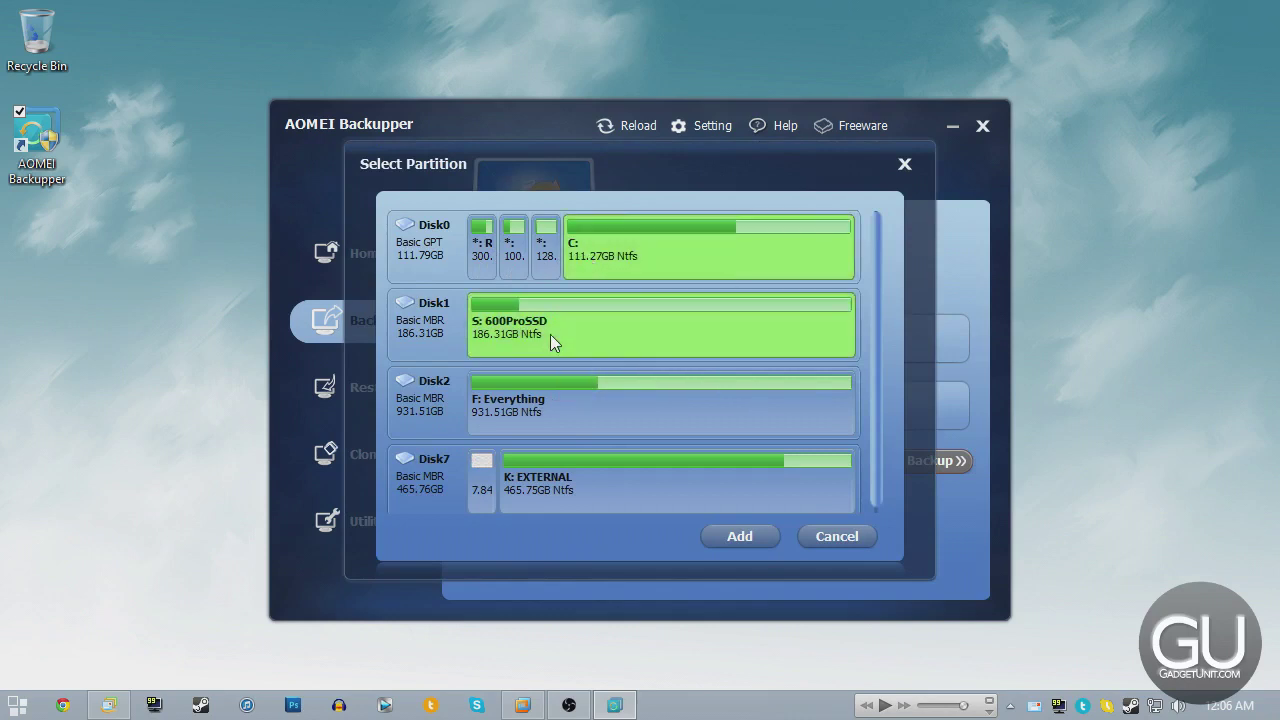
{"action": "left_click", "coordinate": [570, 404]}
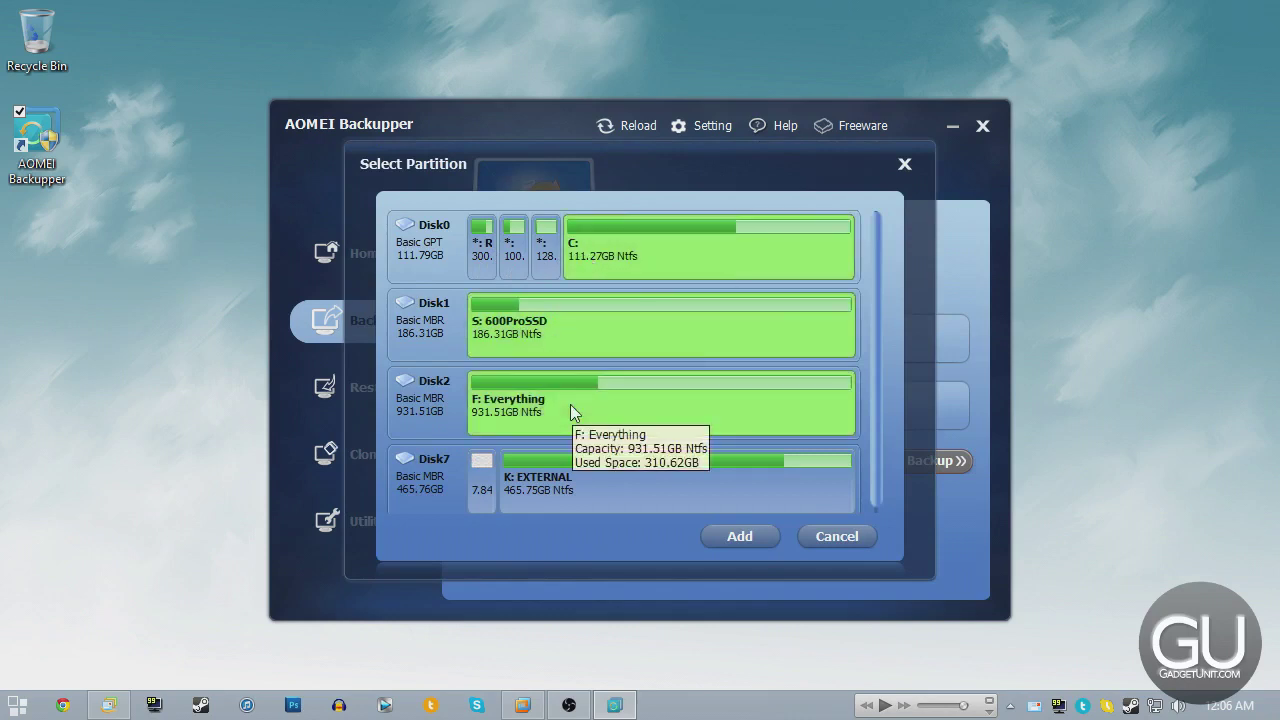
{"action": "left_click", "coordinate": [758, 533]}
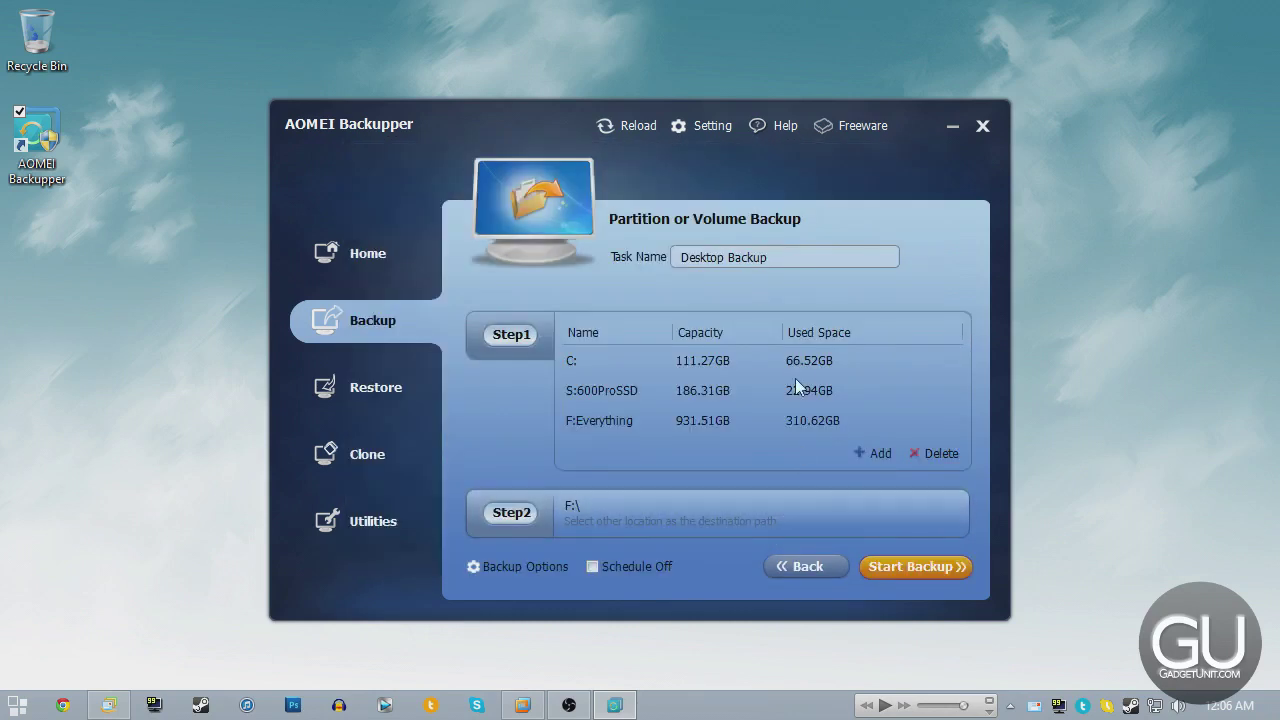
Set the backup destination to the EXTERNAL (K:) drive.
{"action": "left_click", "coordinate": [730, 505]}
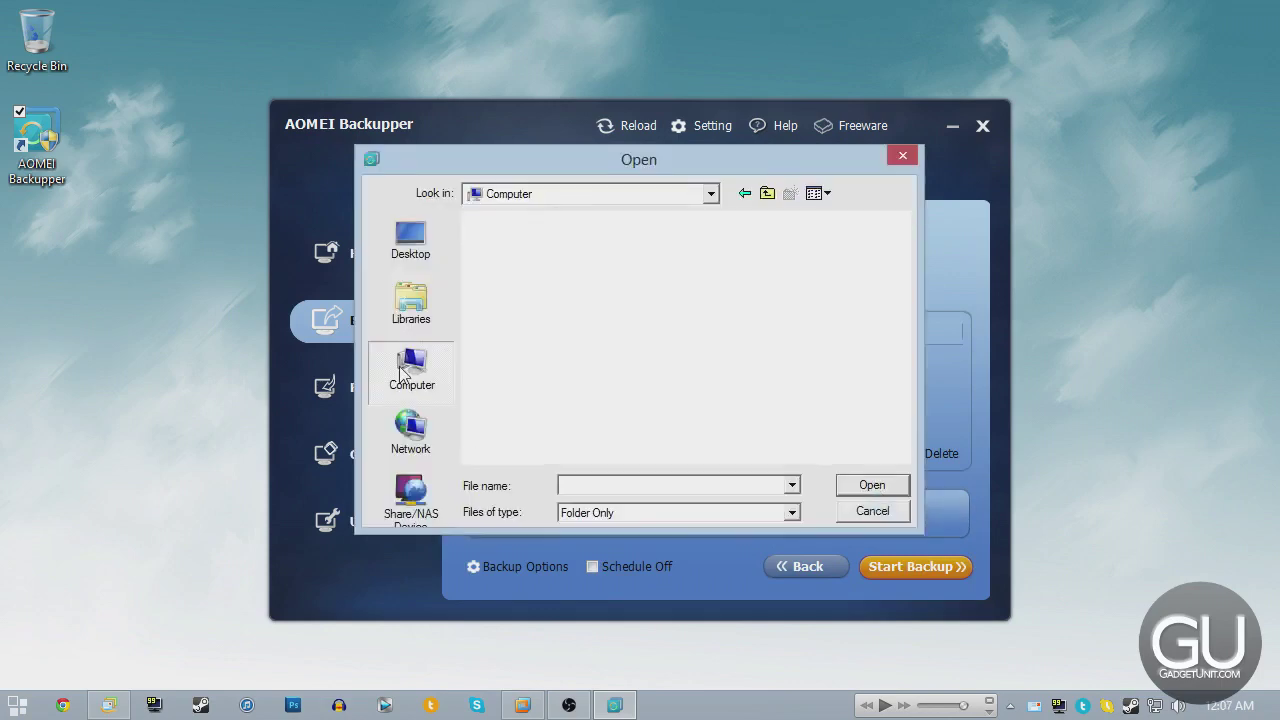
{"action": "left_click", "coordinate": [497, 383]}
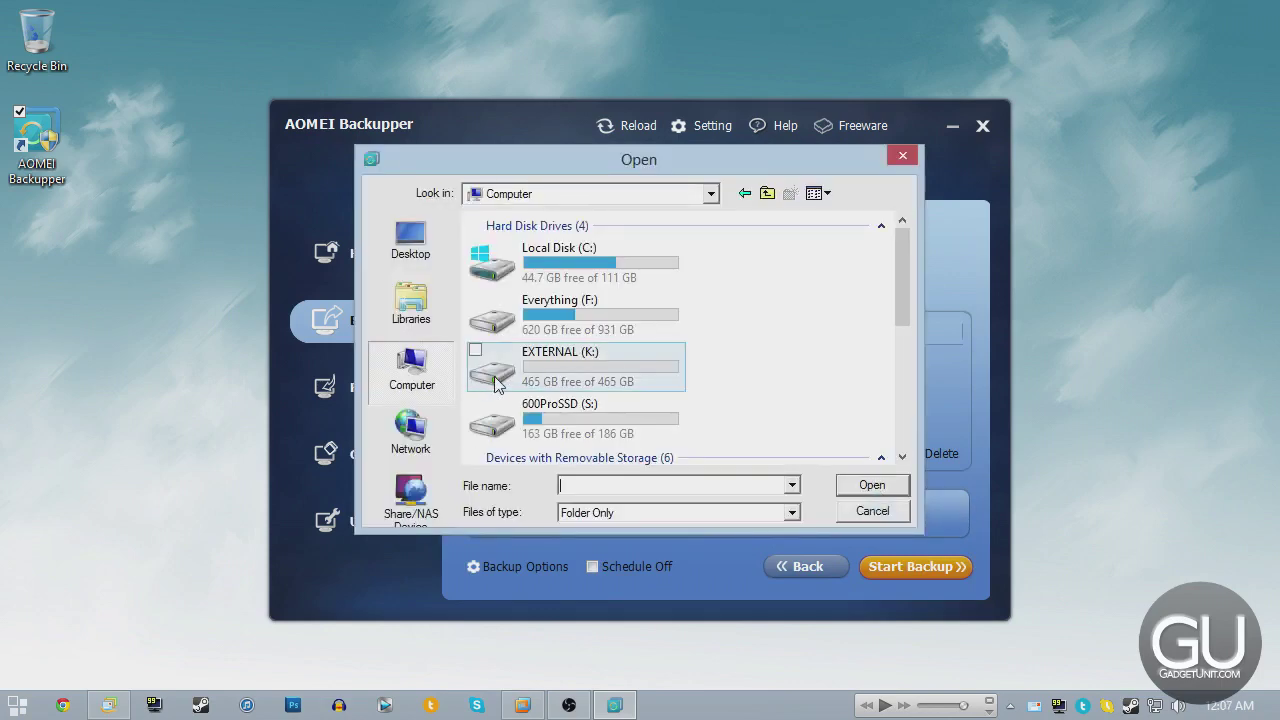
{"action": "left_click", "coordinate": [843, 484]}
Review the comment, compression, encryption, splitting, intelligent sector and VSS options, keeping the defaults.
{"action": "left_click", "coordinate": [536, 564]}
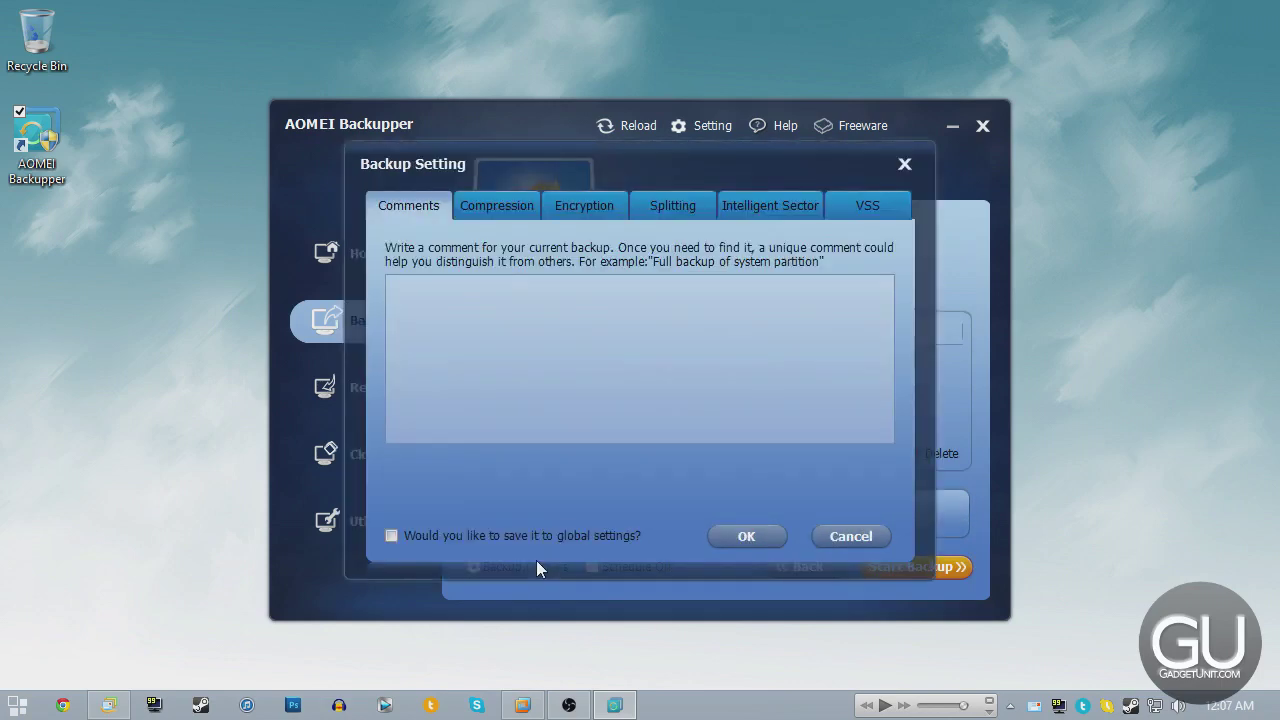
{"action": "left_click", "coordinate": [478, 329]}
{"action": "left_click", "coordinate": [511, 206]}
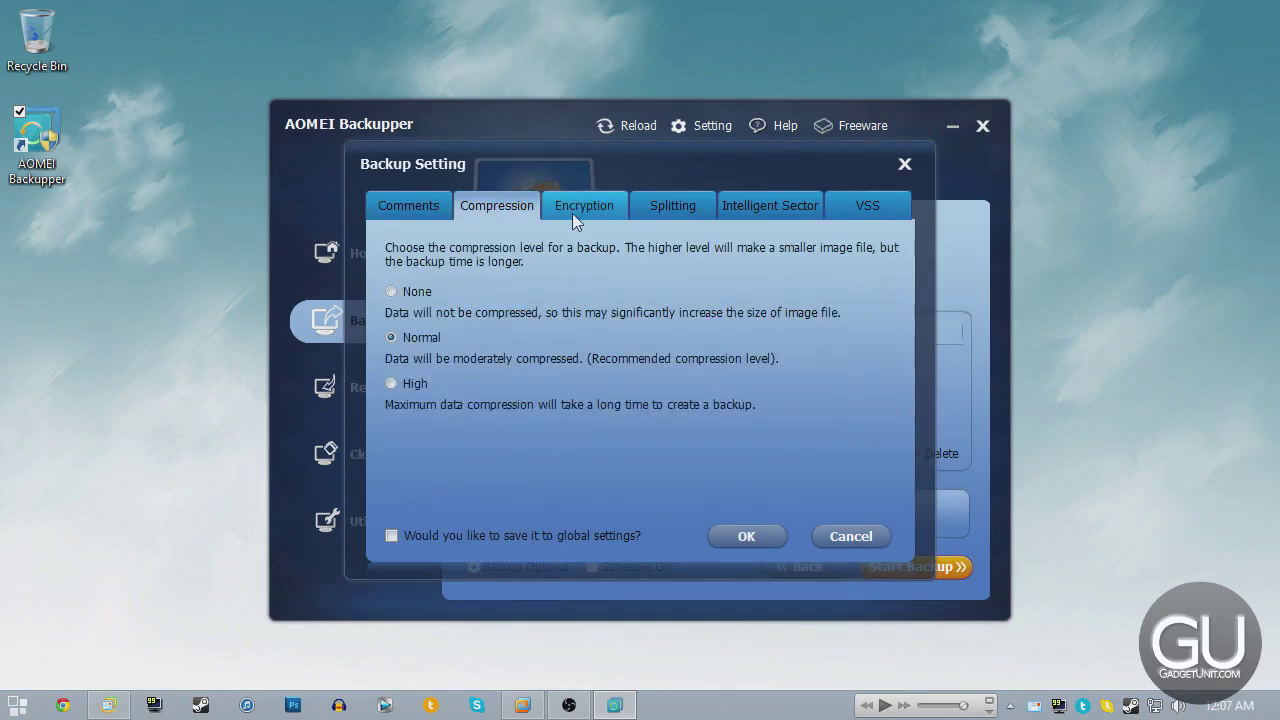
{"action": "left_click", "coordinate": [576, 214]}
{"action": "left_click", "coordinate": [662, 213]}
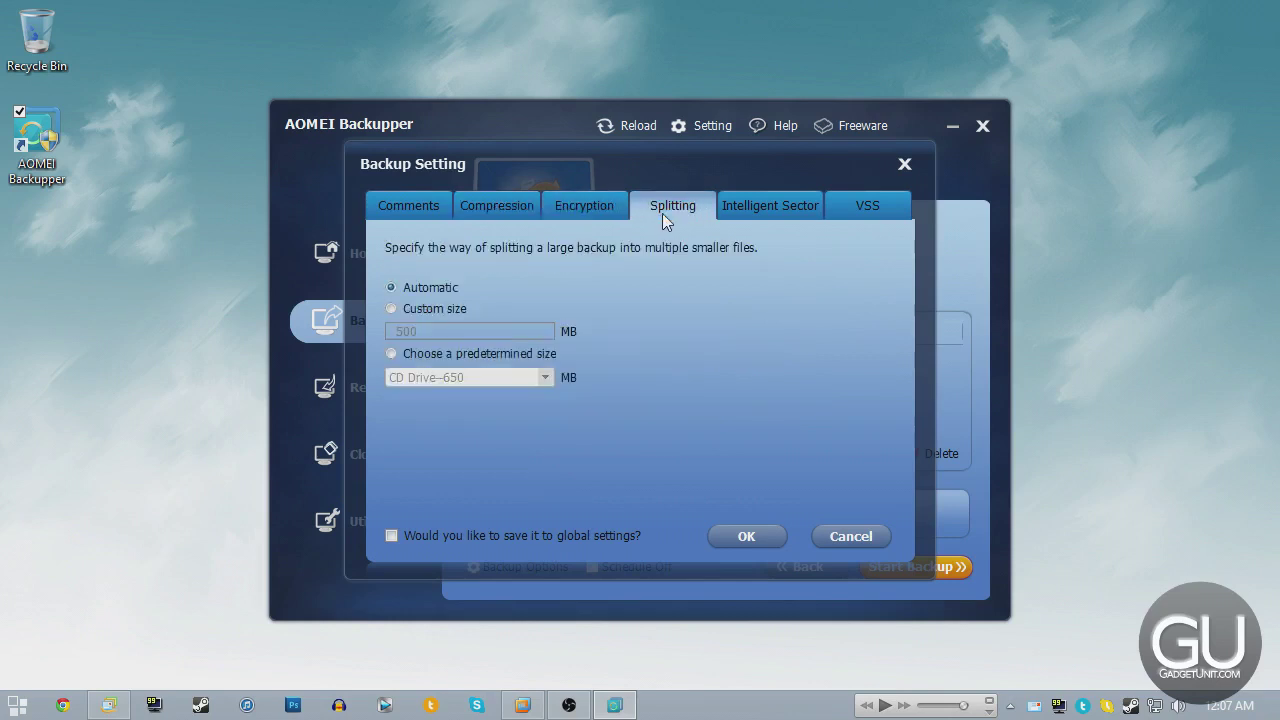
{"action": "left_click", "coordinate": [776, 213]}
{"action": "left_click", "coordinate": [836, 210]}
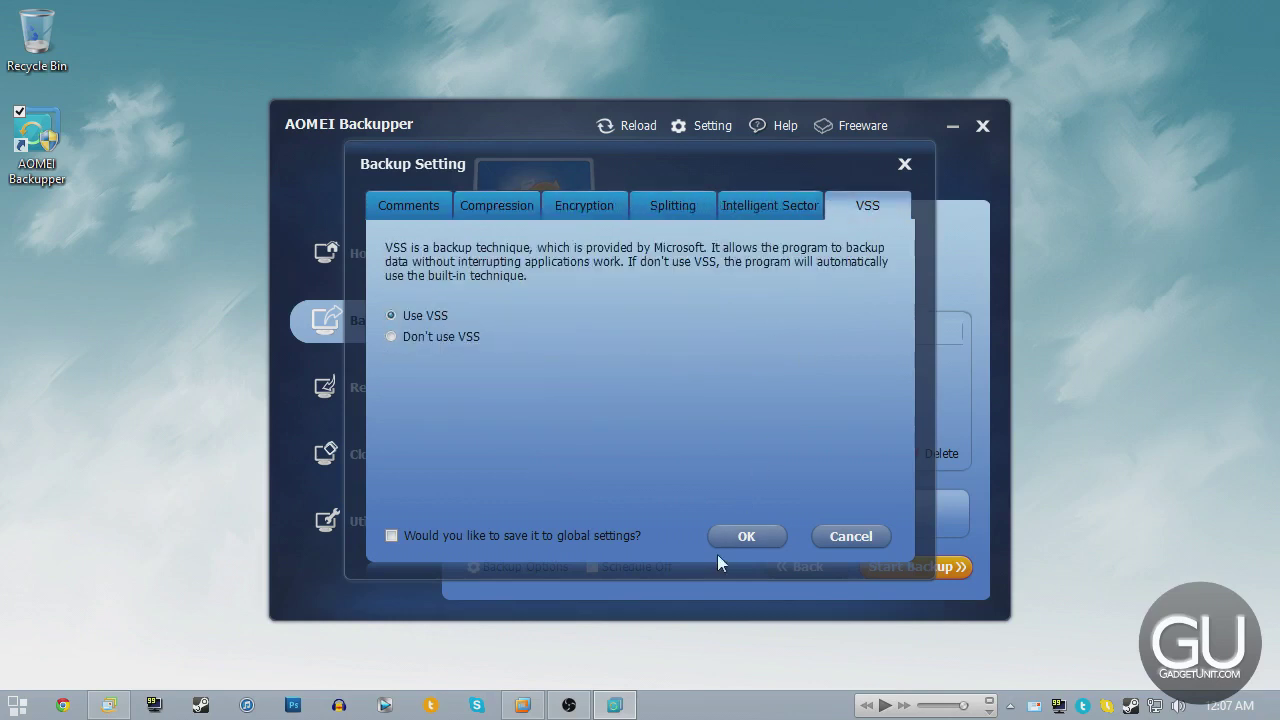
{"action": "left_click", "coordinate": [738, 536]}
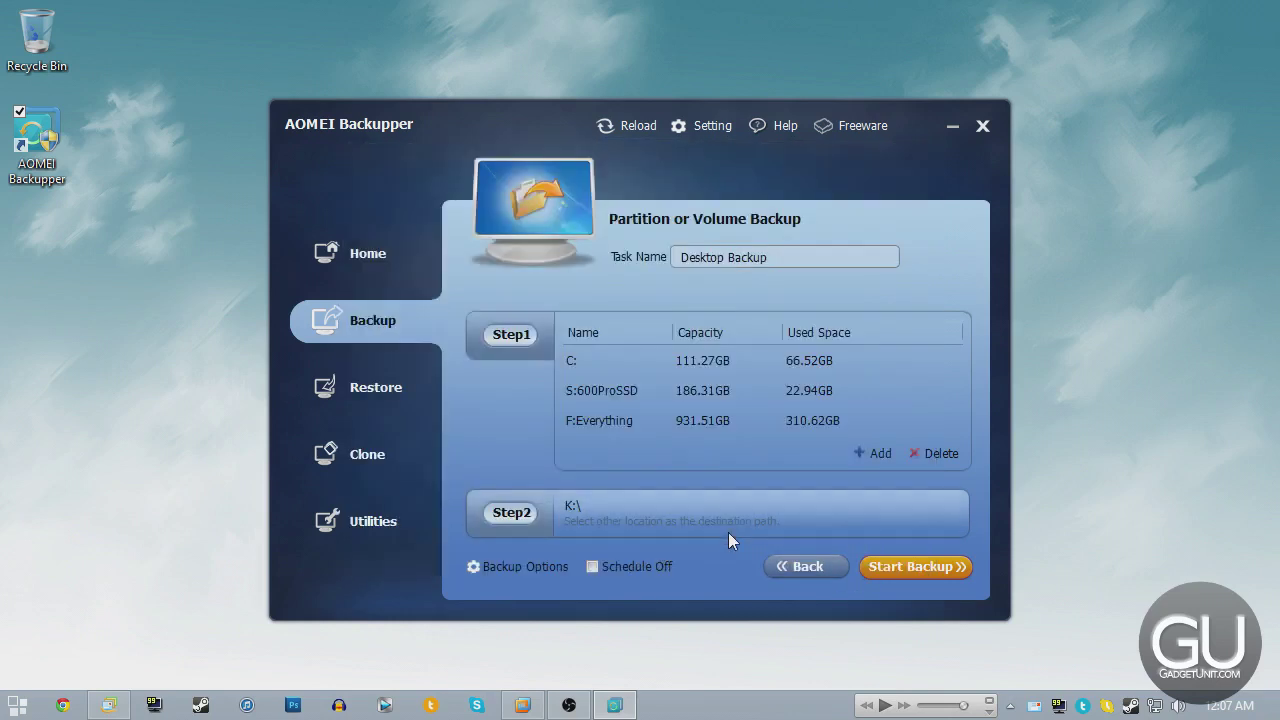
Run the Desktop Backup, then check its Desktop Backup folder on K: in File Explorer.
{"action": "left_click", "coordinate": [902, 572]}
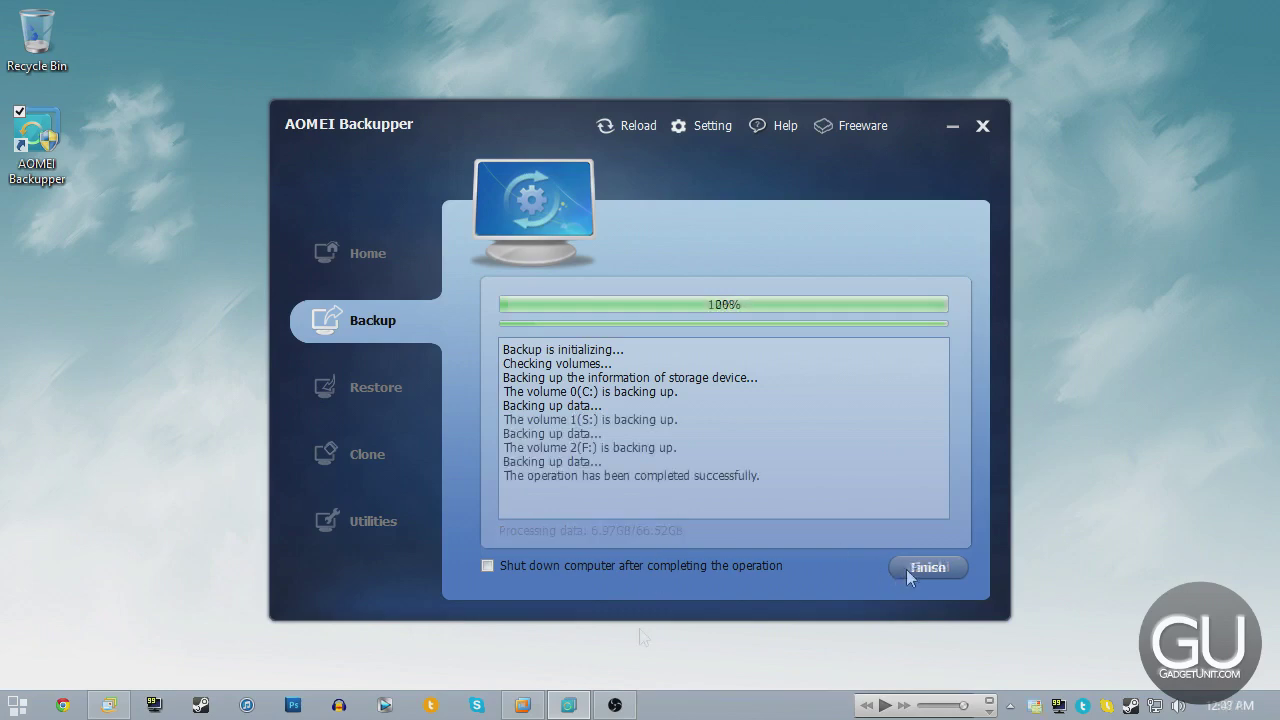
{"action": "left_click", "coordinate": [910, 570]}
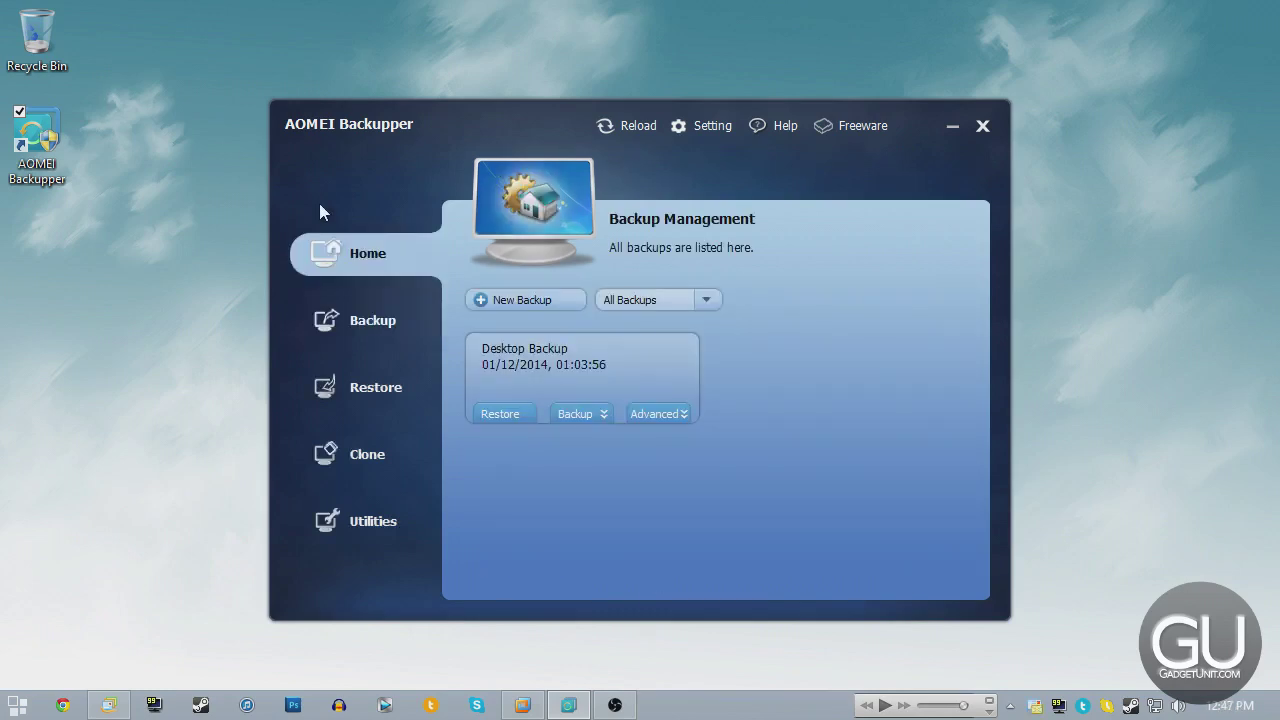
{"action": "key", "text": "super+e"}
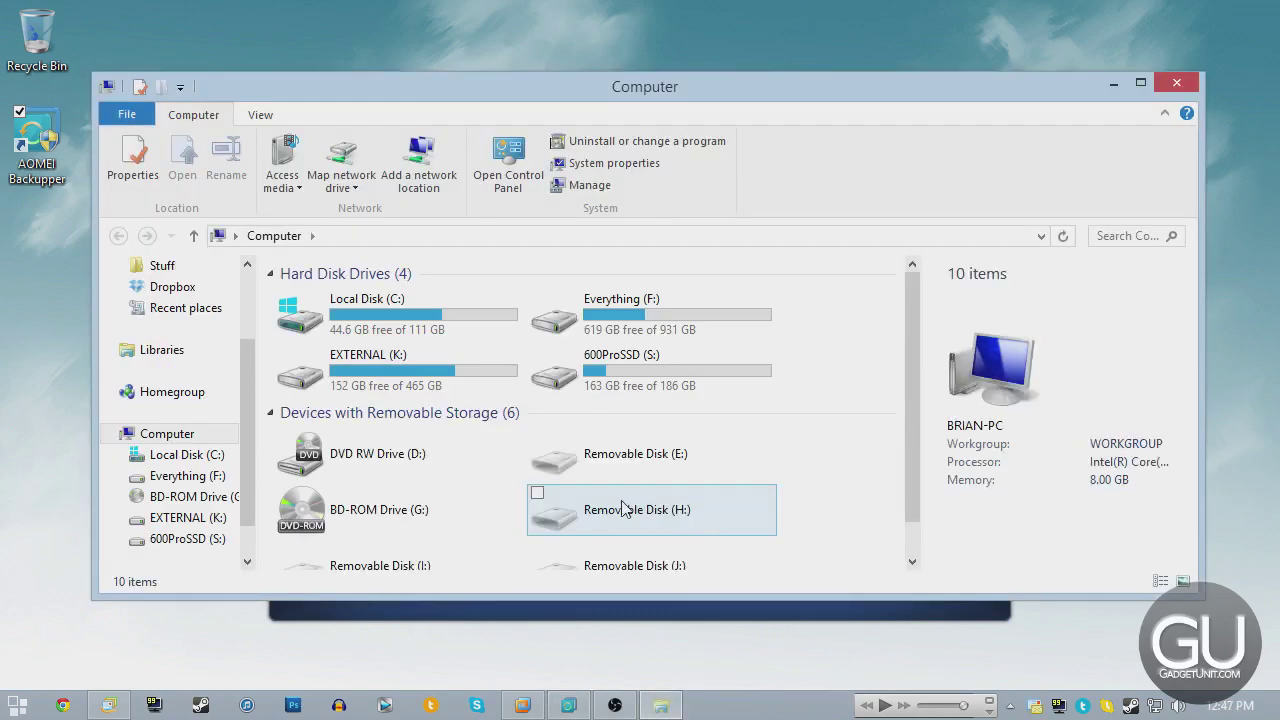
{"action": "left_click", "coordinate": [488, 379]}
{"action": "double_click", "coordinate": [488, 379]}
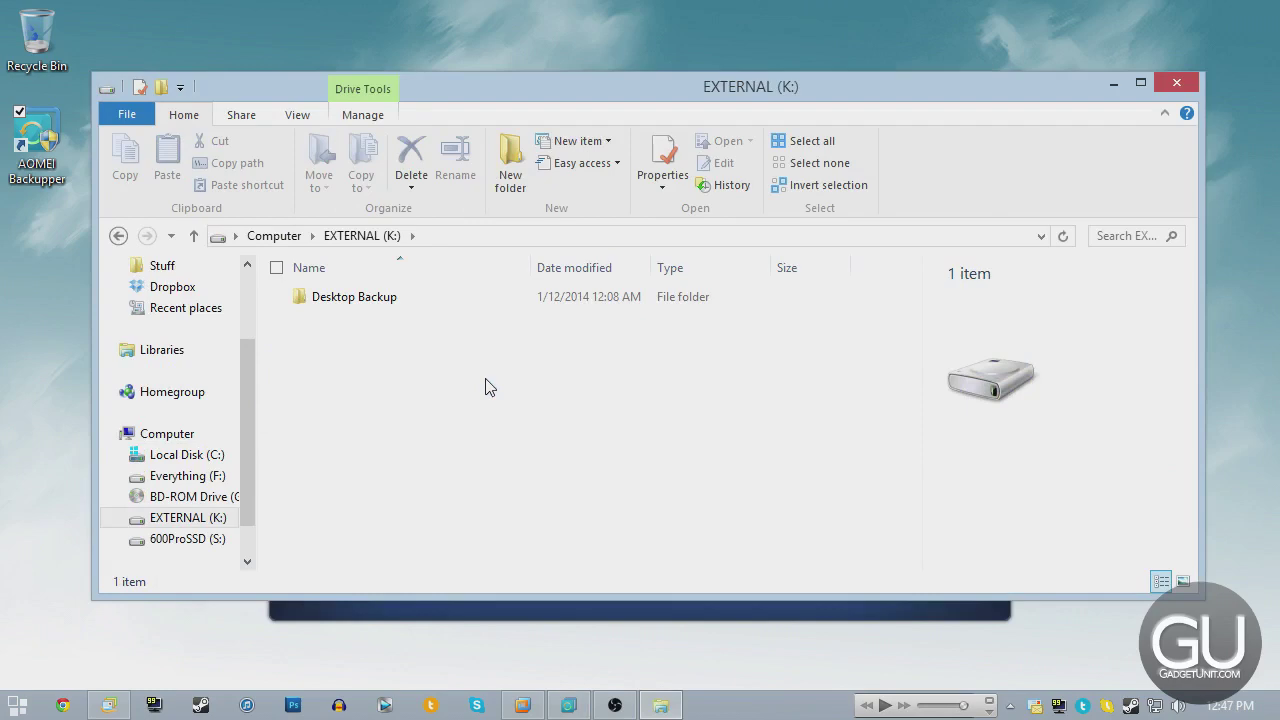
{"action": "double_click", "coordinate": [370, 304]}
{"action": "left_click", "coordinate": [1177, 82]}
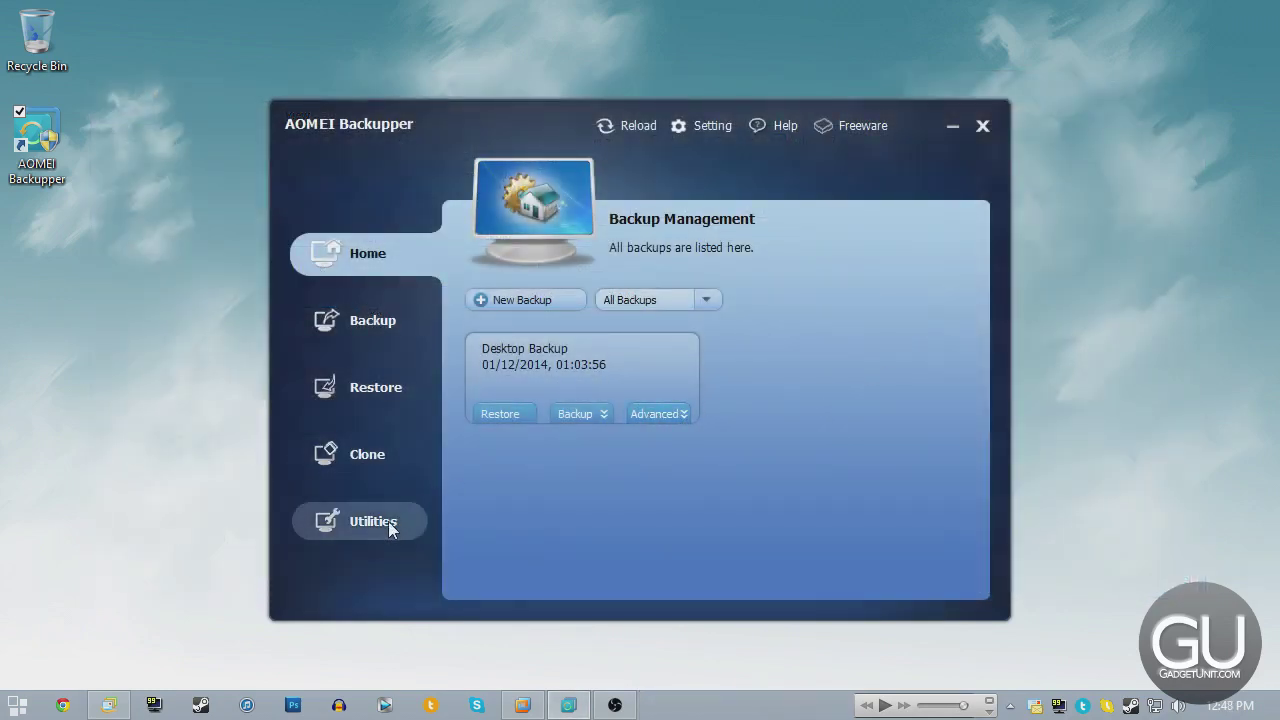
In Explore Image, choose the Desktop Backup task and its Full Backup point.
{"action": "left_click", "coordinate": [386, 522]}
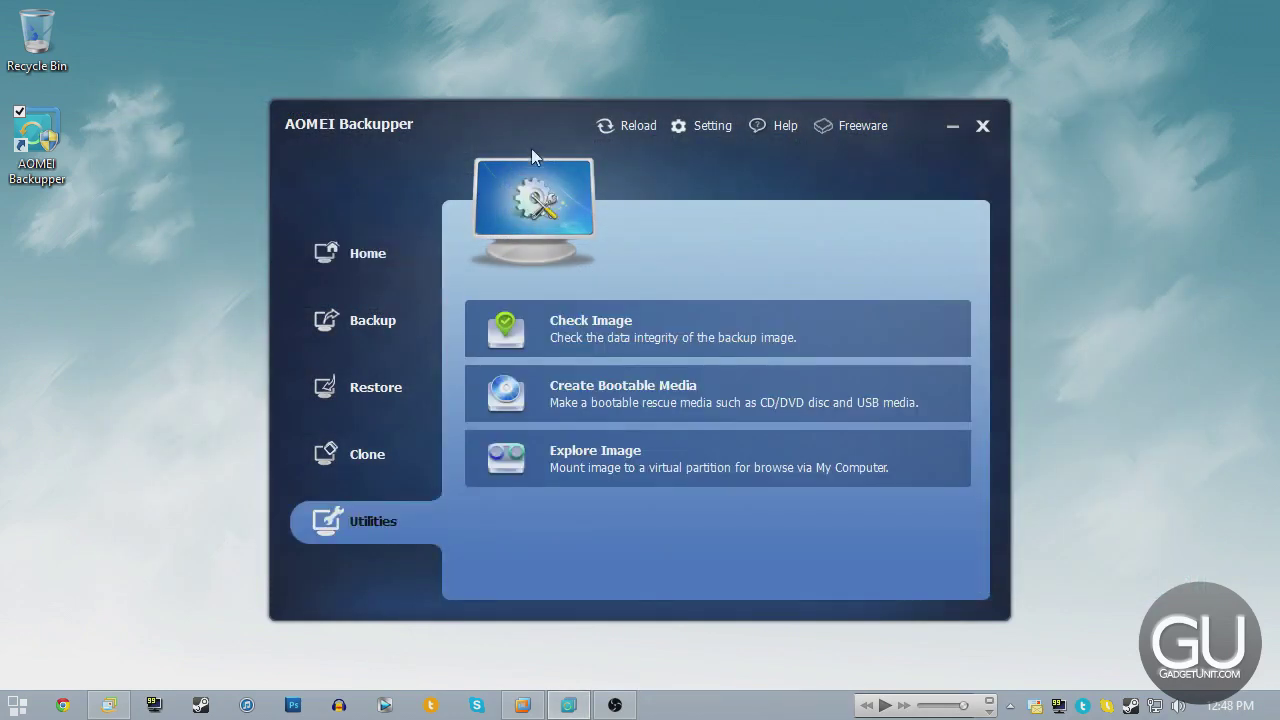
{"action": "left_click", "coordinate": [520, 442]}
{"action": "left_click", "coordinate": [529, 330]}
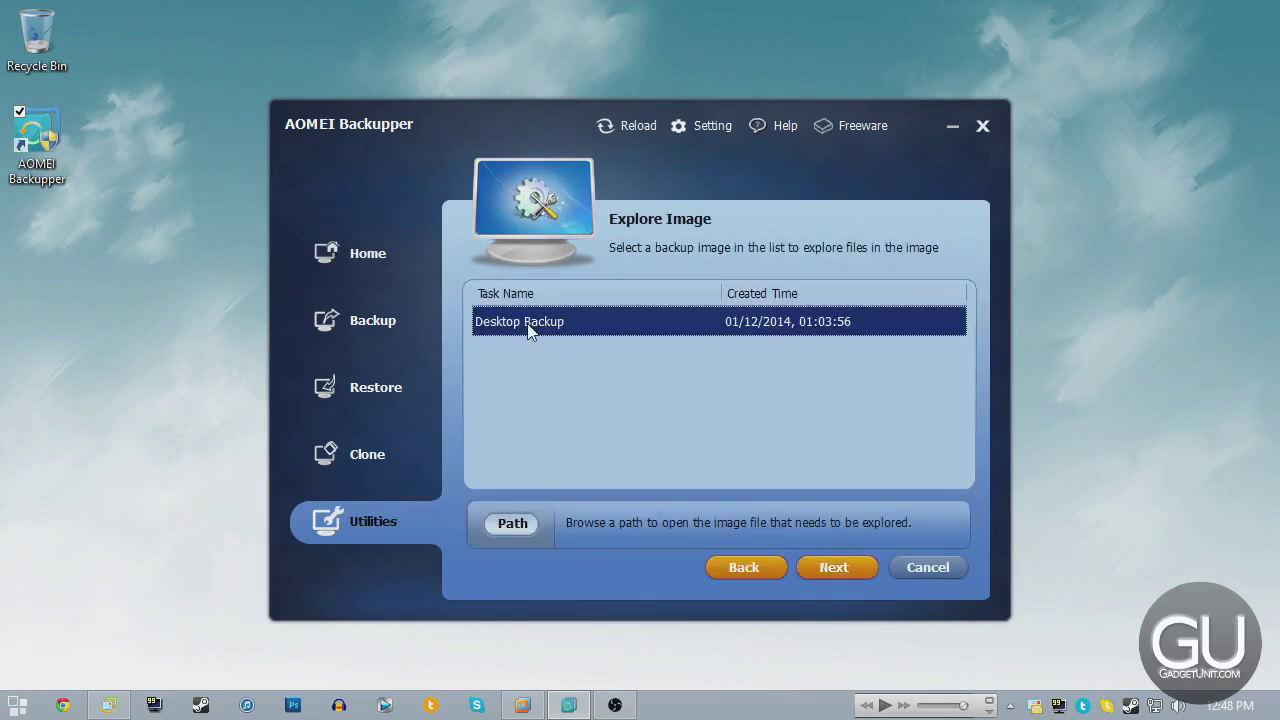
{"action": "left_click", "coordinate": [828, 565]}
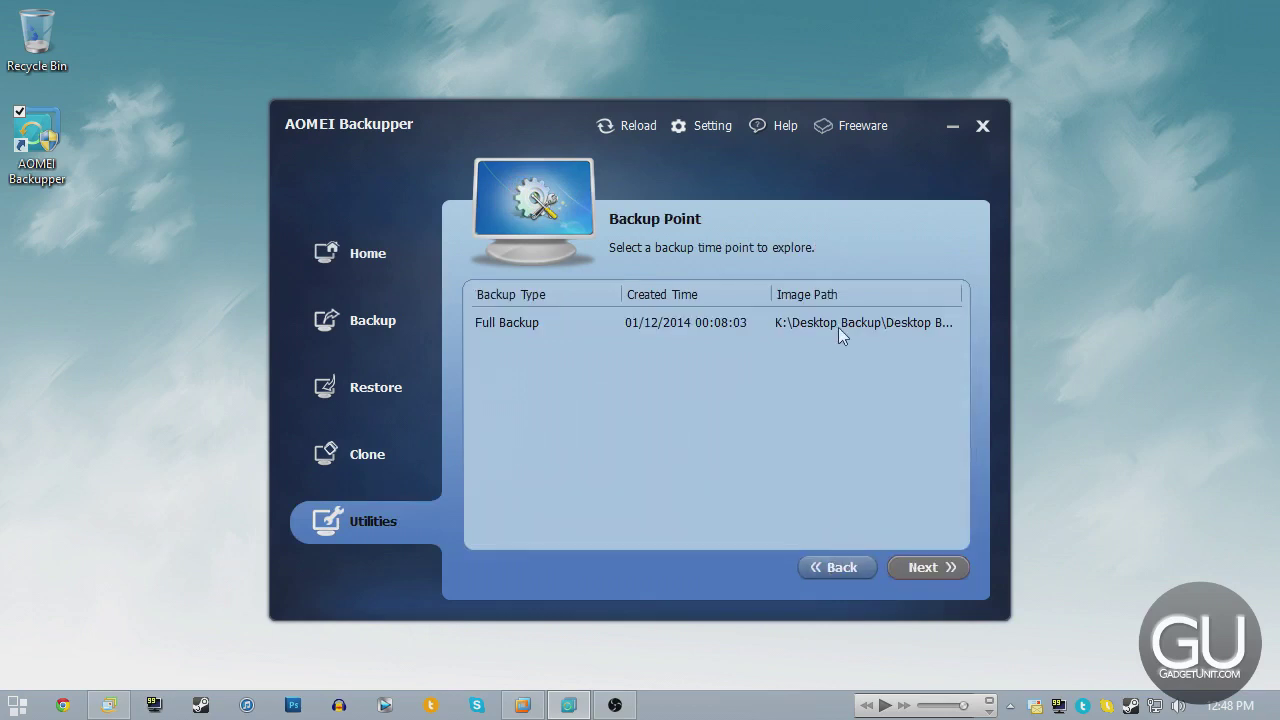
{"action": "left_click", "coordinate": [838, 327]}
{"action": "left_click", "coordinate": [911, 570]}
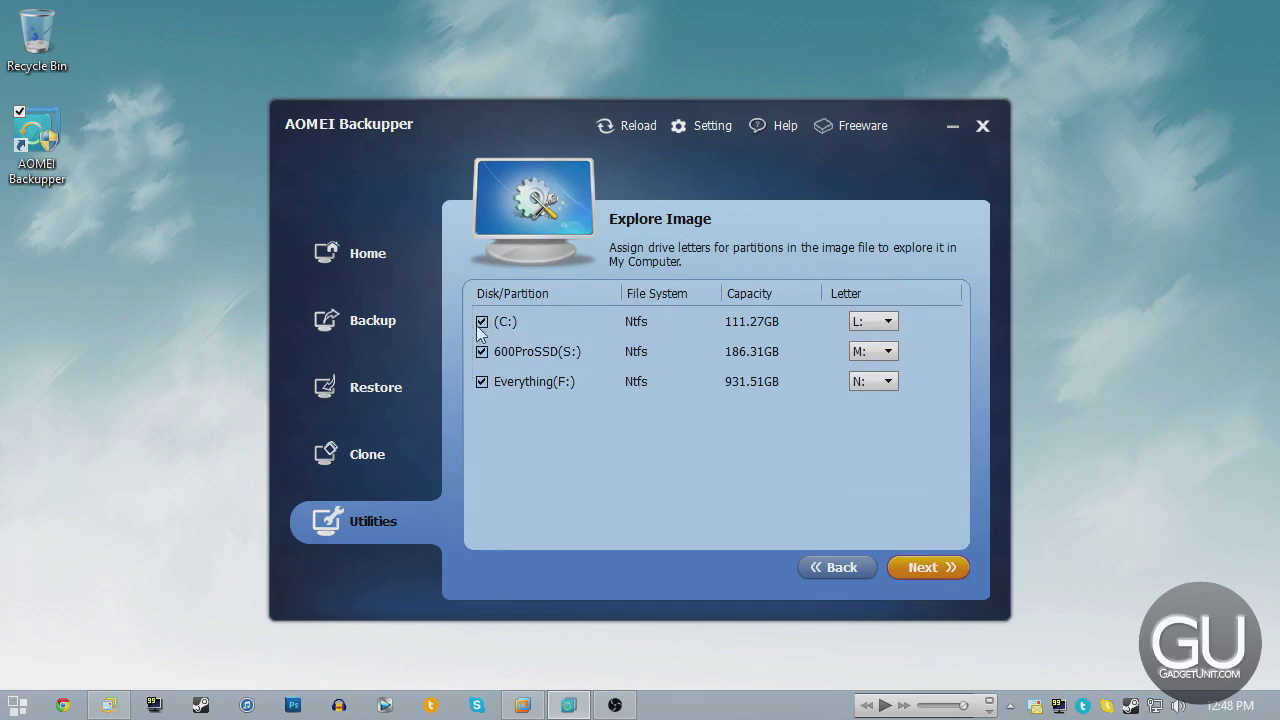
Assign X: to C:, Y: to 600ProSSD and Z: to Everything, then mount them.
{"action": "left_click", "coordinate": [872, 322]}
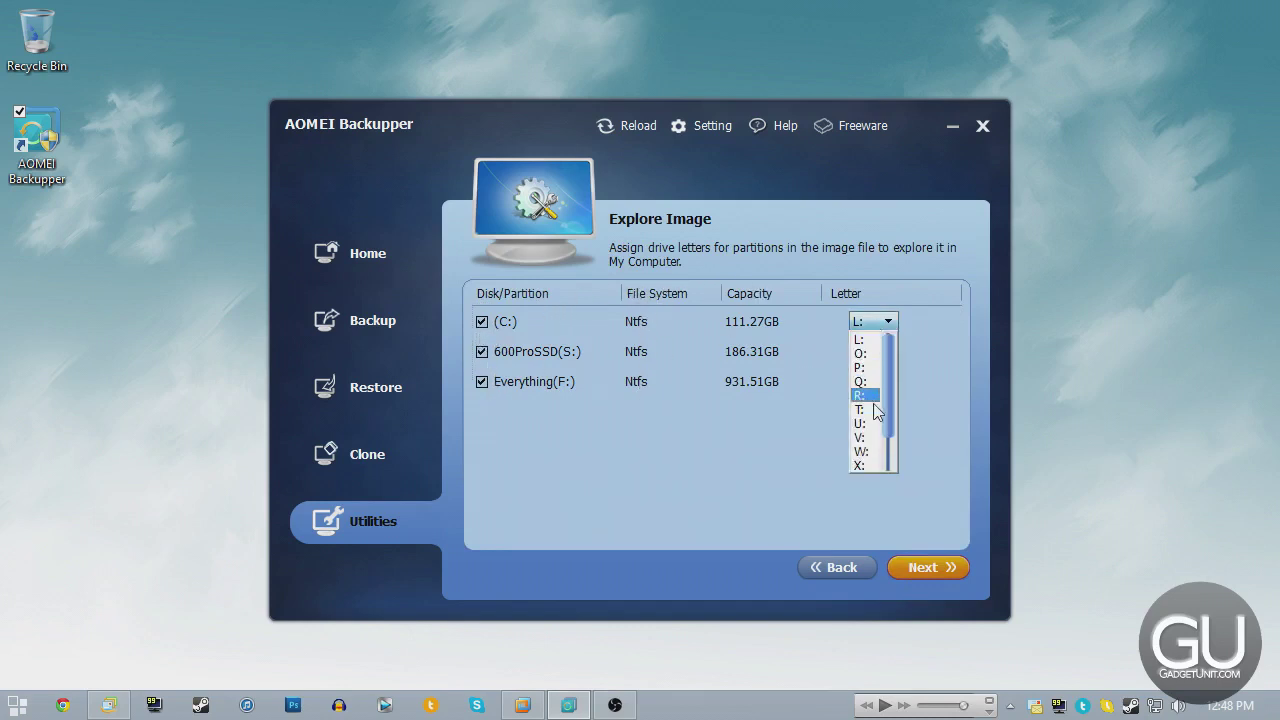
{"action": "left_click", "coordinate": [862, 465]}
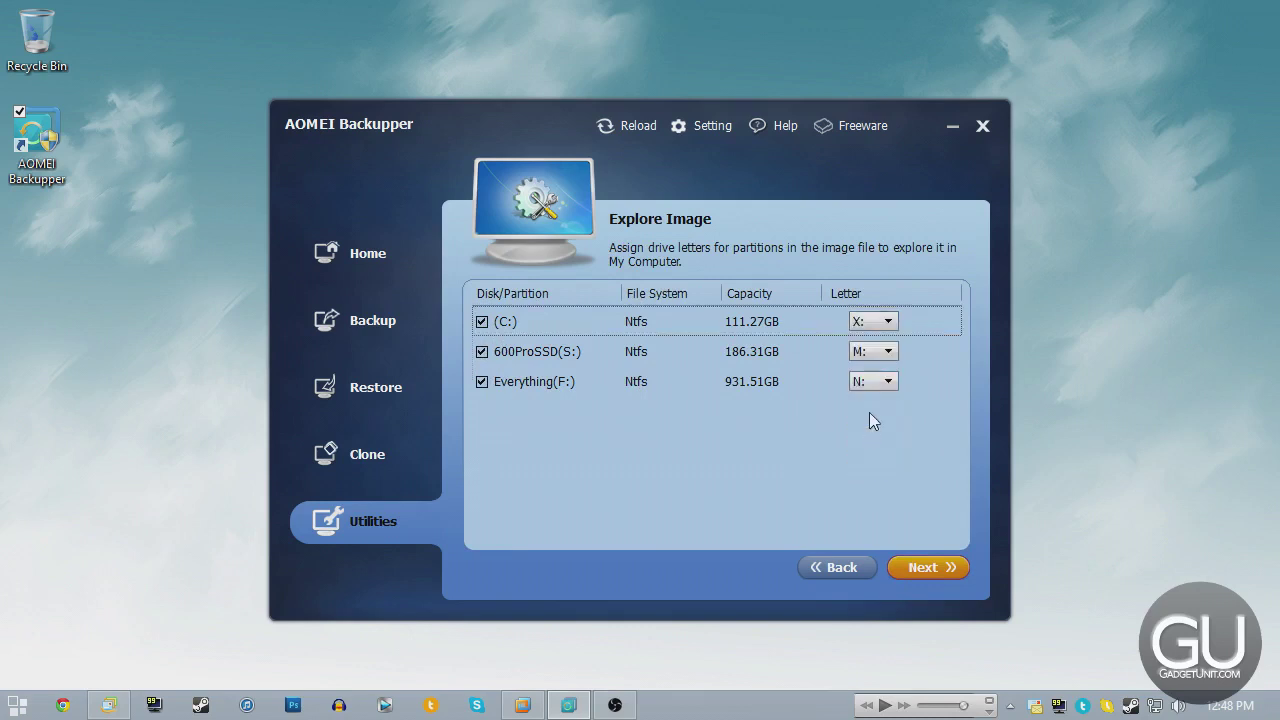
{"action": "left_click", "coordinate": [875, 351]}
{"action": "left_click", "coordinate": [862, 493]}
{"action": "left_click", "coordinate": [872, 381]}
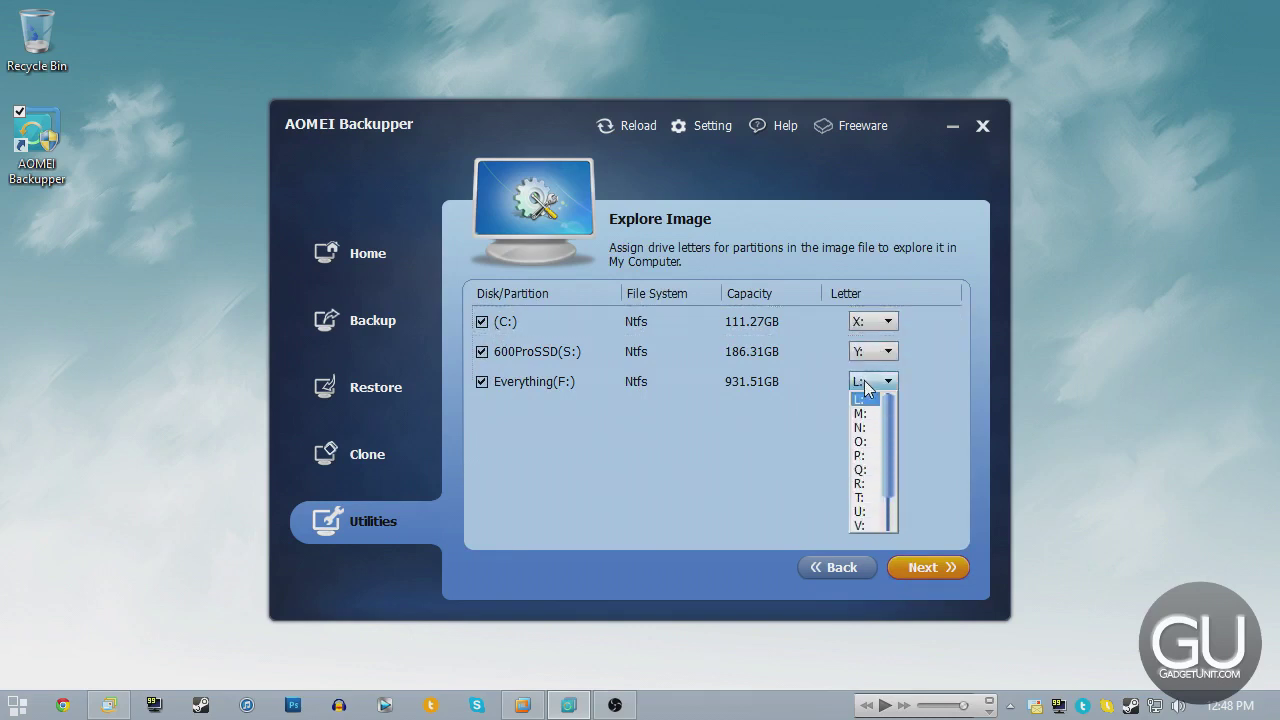
{"action": "left_click", "coordinate": [862, 512]}
{"action": "left_click", "coordinate": [909, 573]}
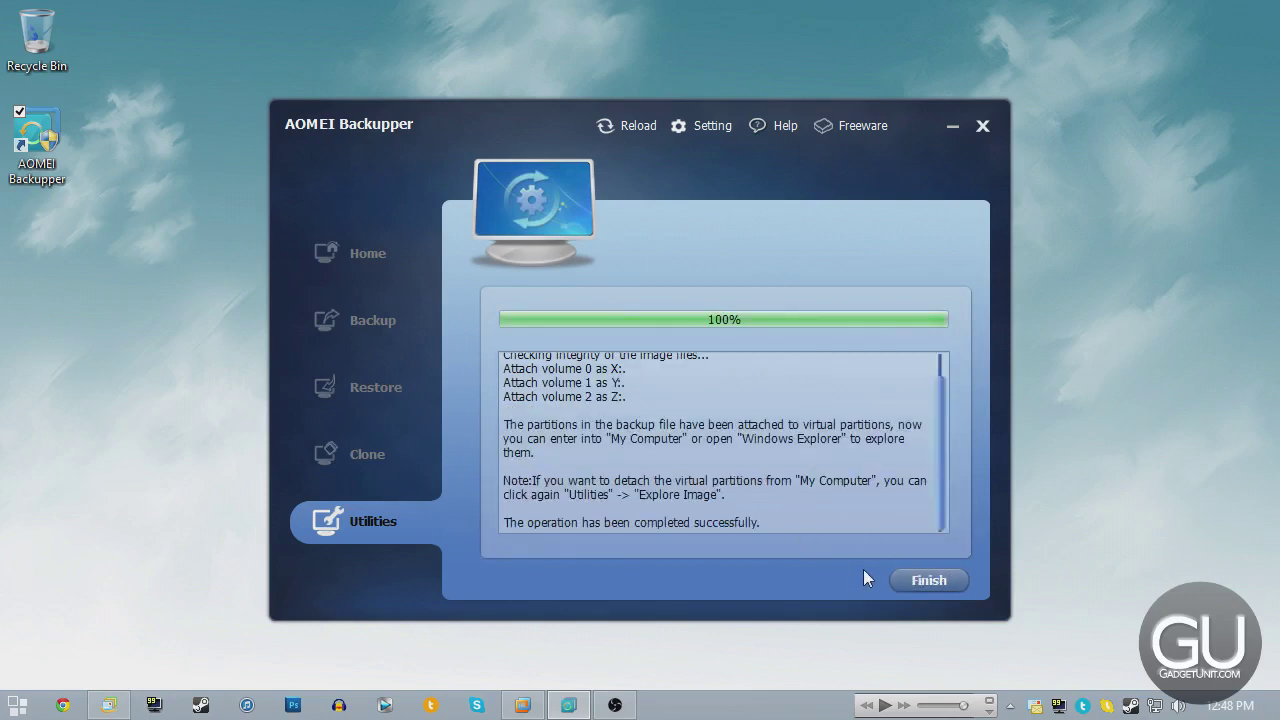
{"action": "left_click", "coordinate": [908, 580]}
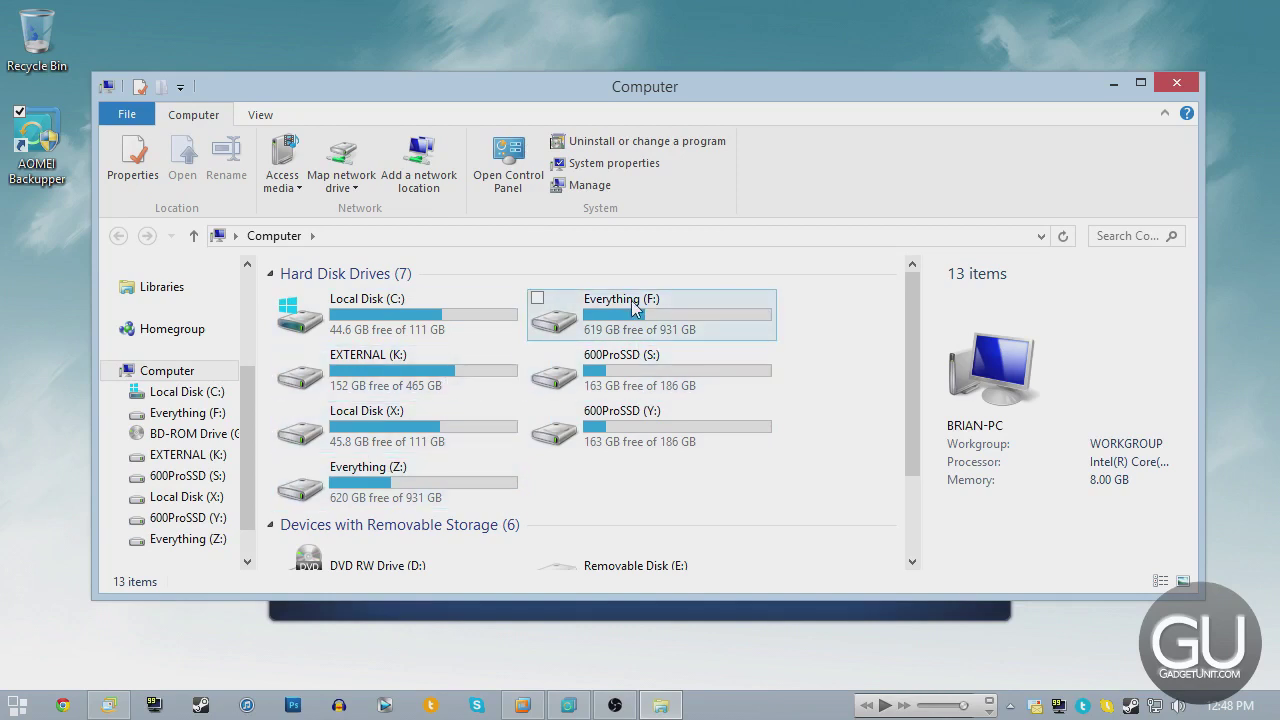
Open the mounted X:, Z: and Y: drives in turn to view their backed-up folders.
{"action": "double_click", "coordinate": [377, 433]}
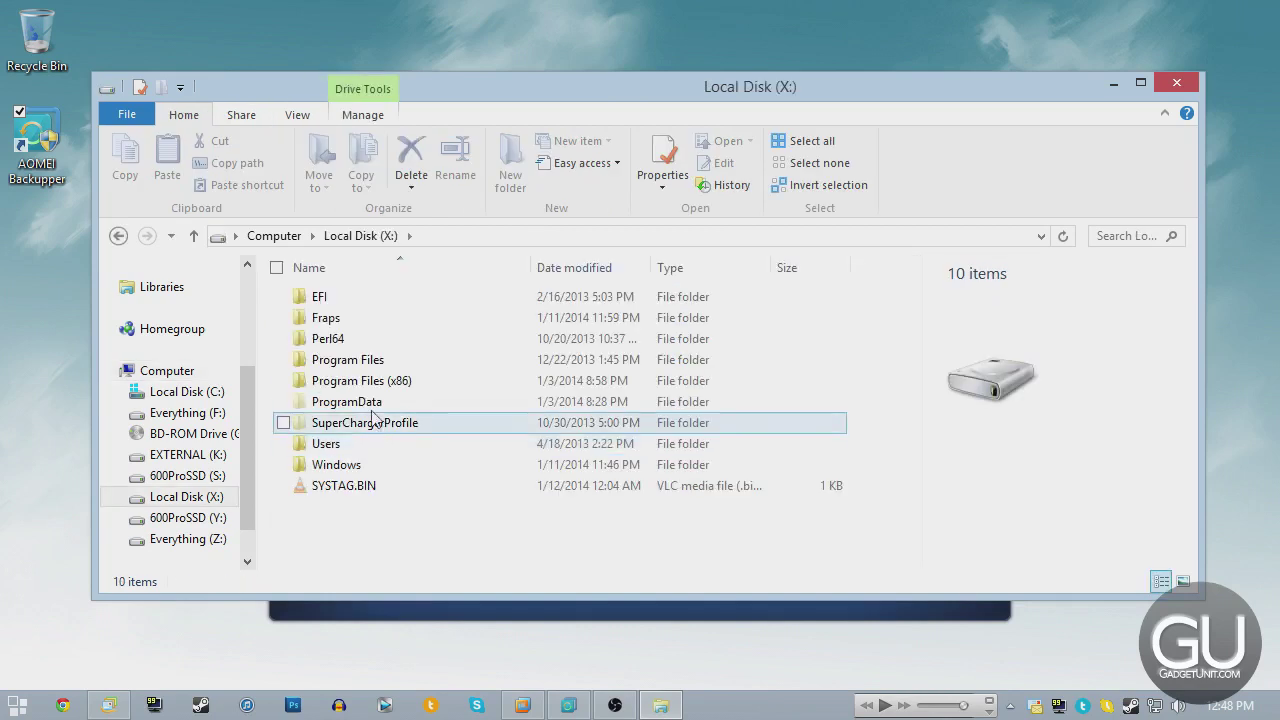
{"action": "left_click", "coordinate": [118, 236]}
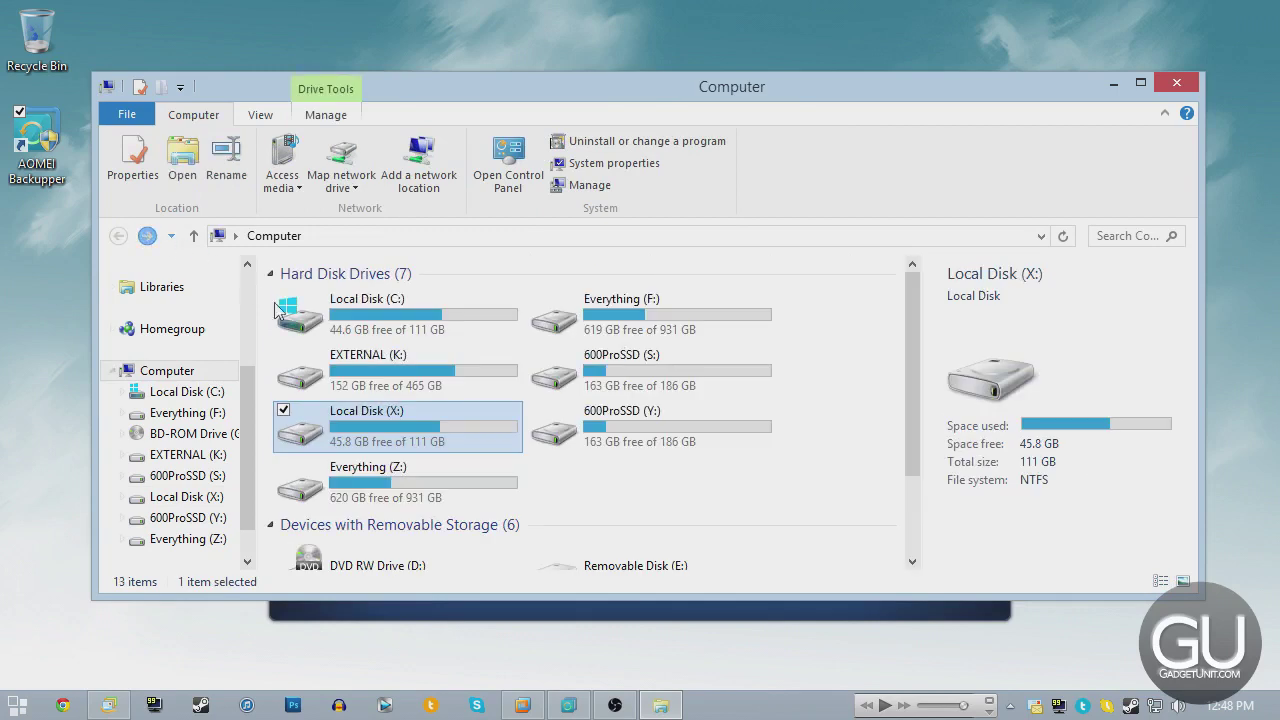
{"action": "double_click", "coordinate": [503, 481]}
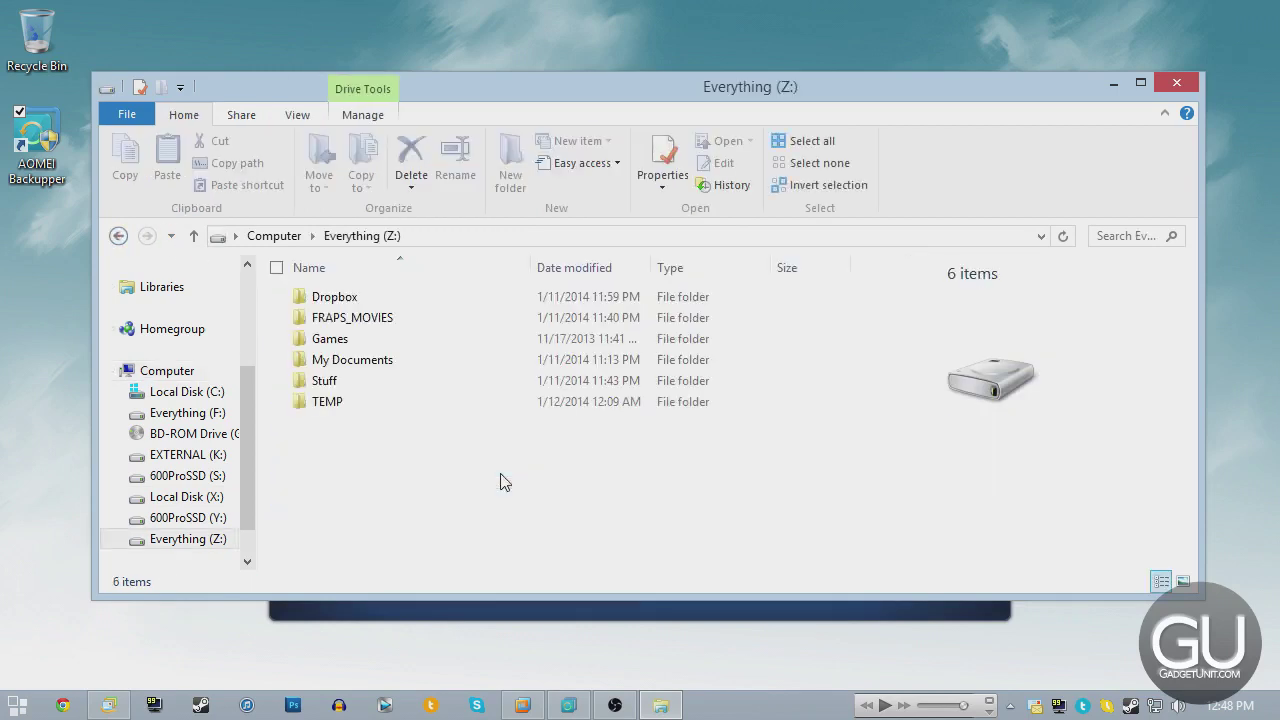
{"action": "left_click", "coordinate": [124, 236]}
{"action": "double_click", "coordinate": [561, 419]}
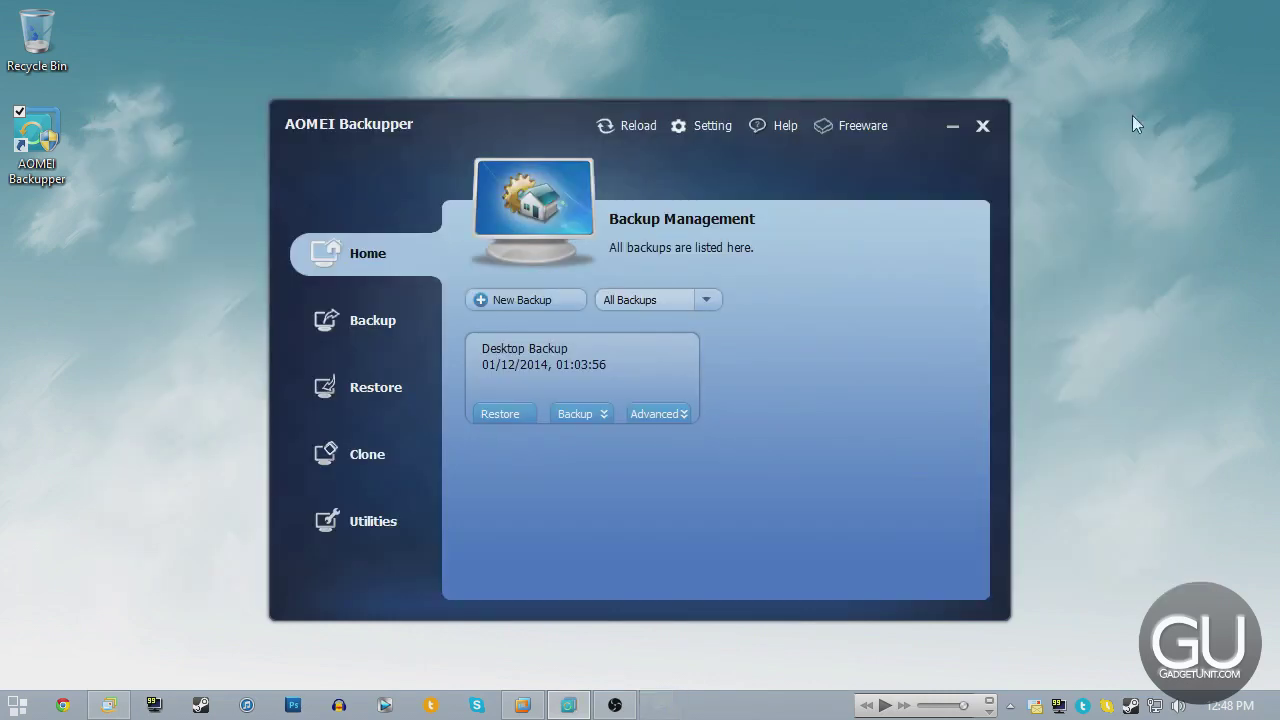
Tick virtual partitions X, Y and Z in Explore Image, detach them, and return Home.
{"action": "left_click", "coordinate": [370, 521]}
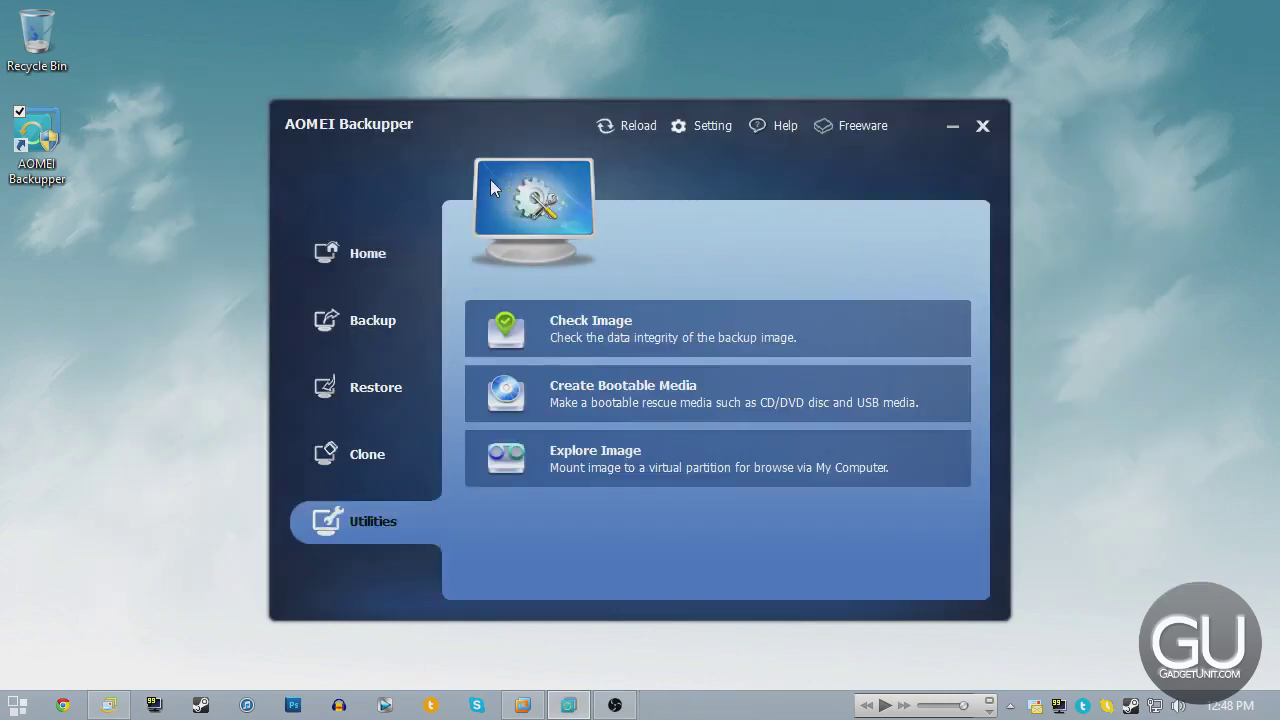
{"action": "left_click", "coordinate": [621, 471]}
{"action": "left_click", "coordinate": [480, 326]}
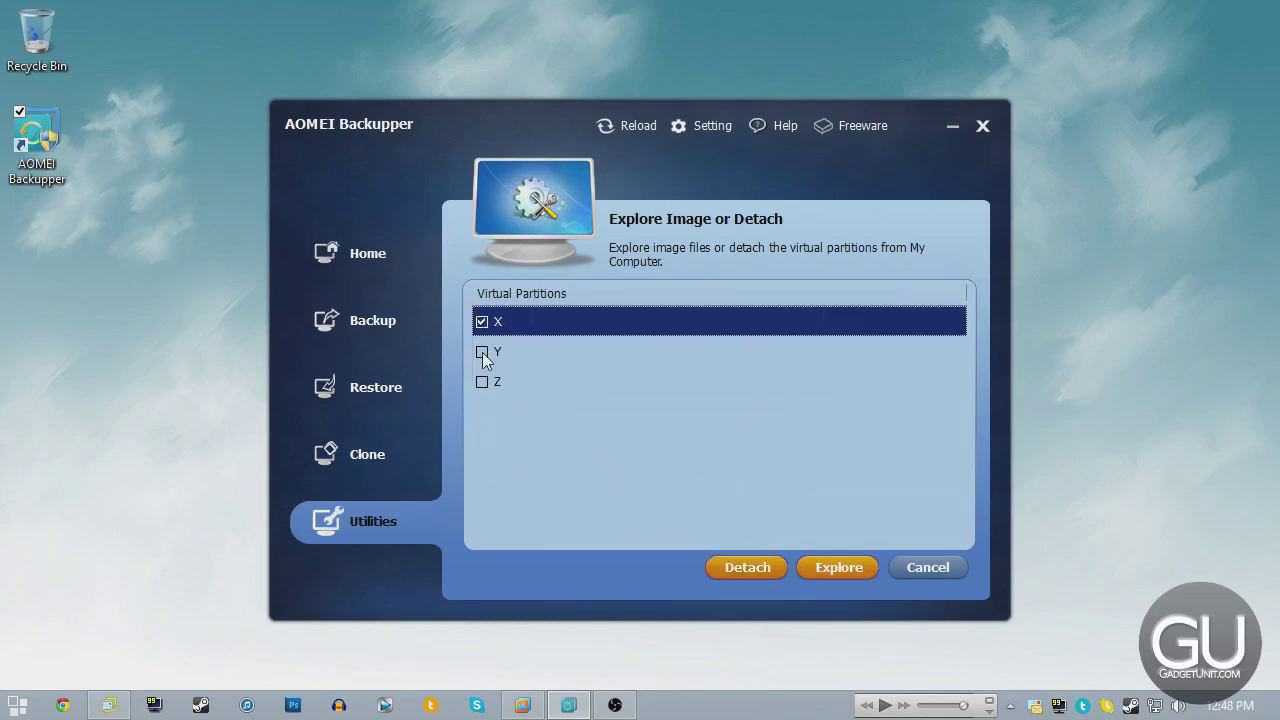
{"action": "left_click", "coordinate": [482, 352]}
{"action": "left_click", "coordinate": [484, 381]}
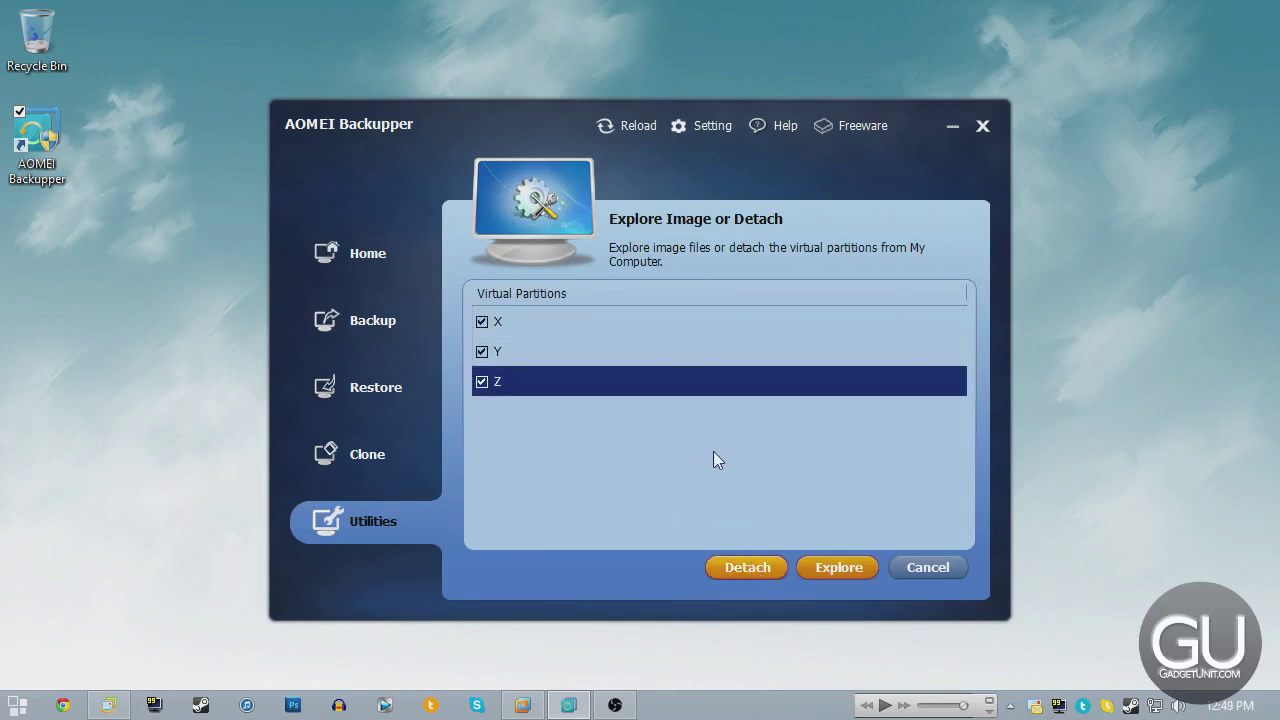
{"action": "left_click", "coordinate": [929, 568]}
{"action": "left_click", "coordinate": [360, 253]}
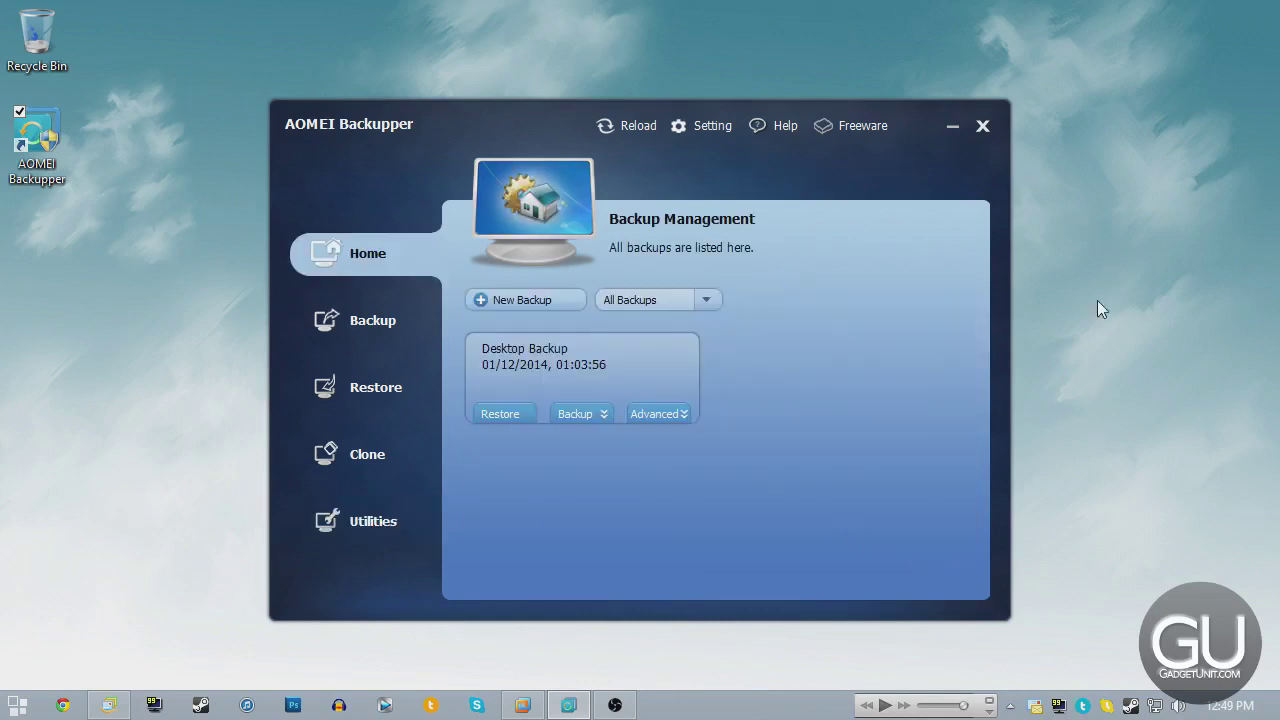
{"action": "left_click", "coordinate": [643, 416]}
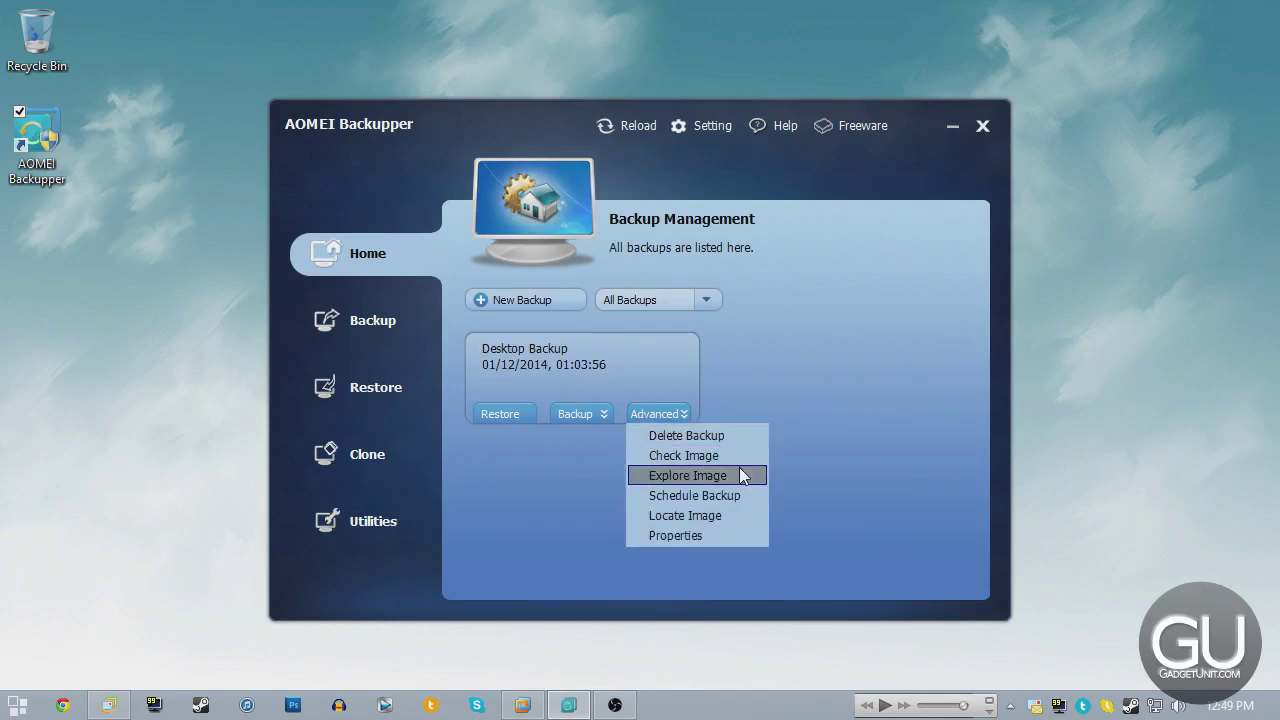
{"action": "left_click", "coordinate": [743, 536]}
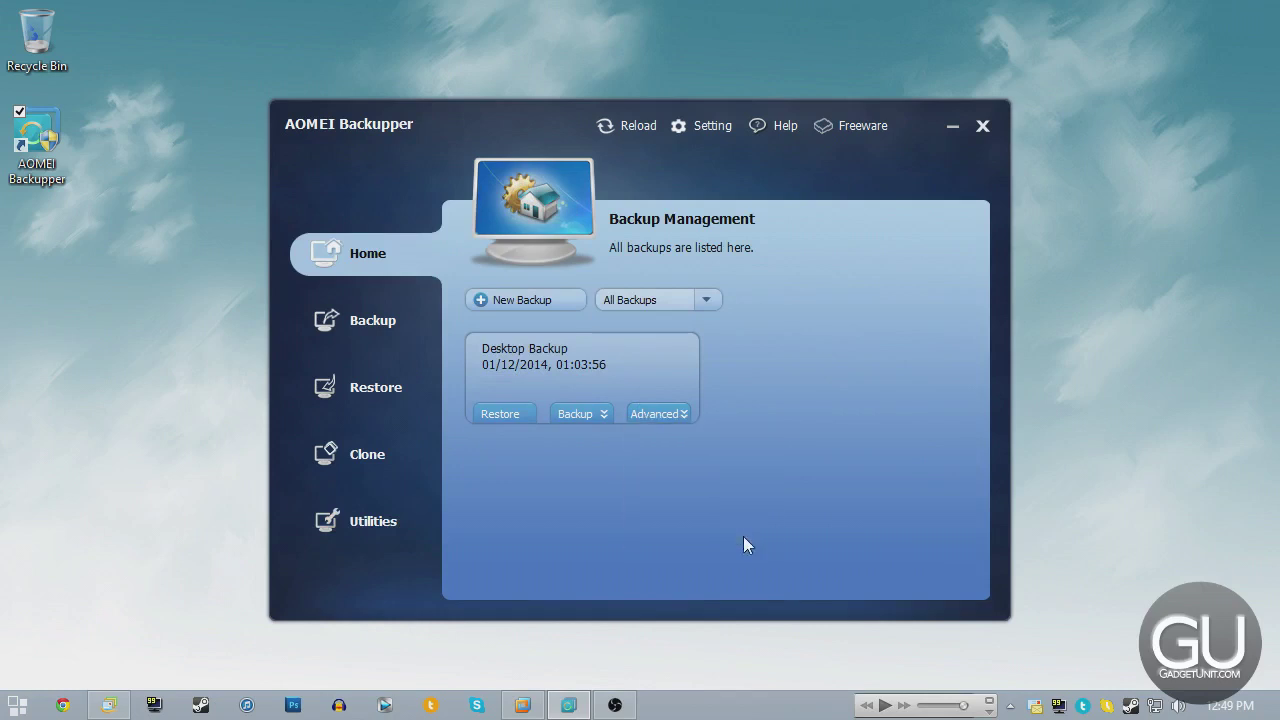
{"action": "left_click", "coordinate": [489, 204]}
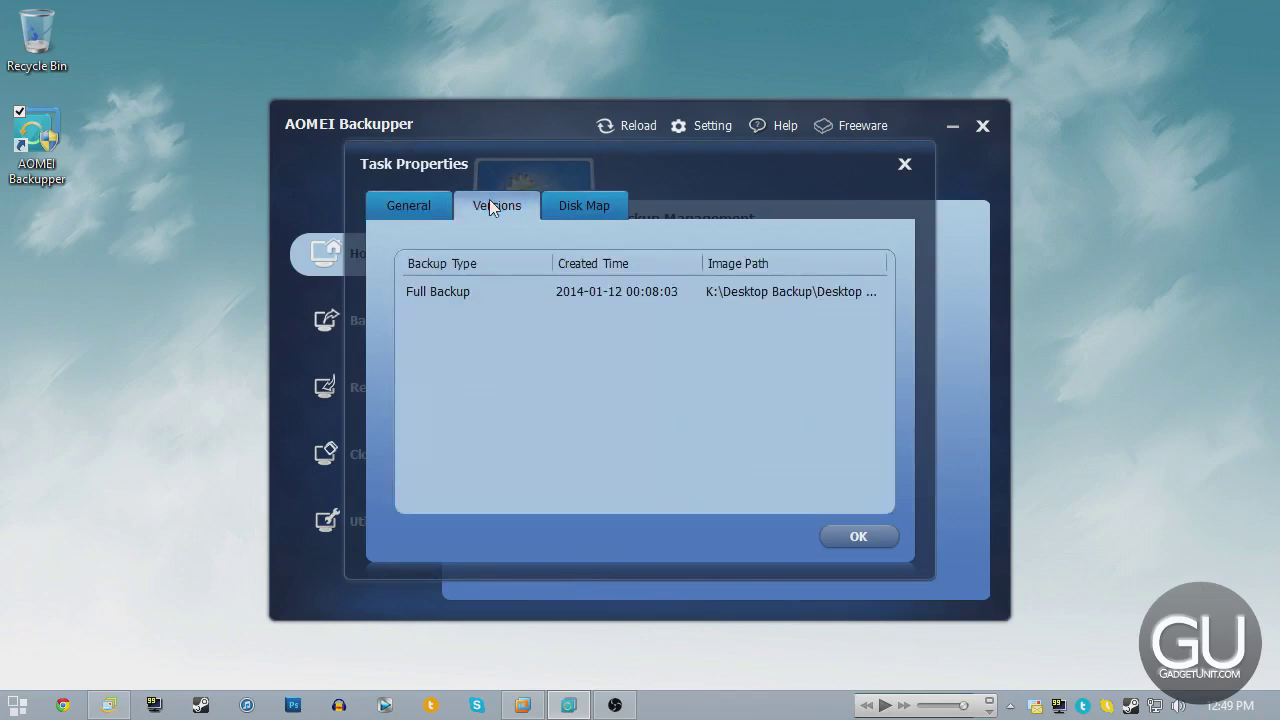
{"action": "left_click", "coordinate": [566, 198]}
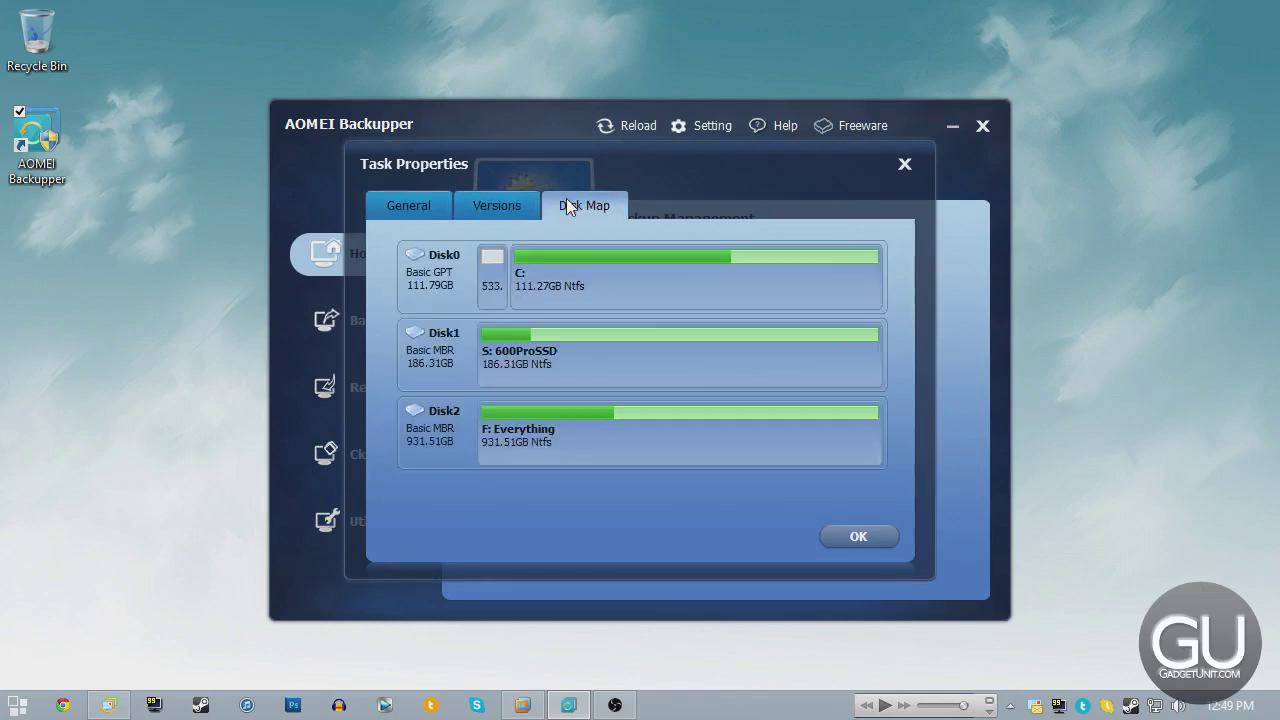
{"action": "left_click", "coordinate": [906, 165]}
{"action": "left_click", "coordinate": [573, 410]}
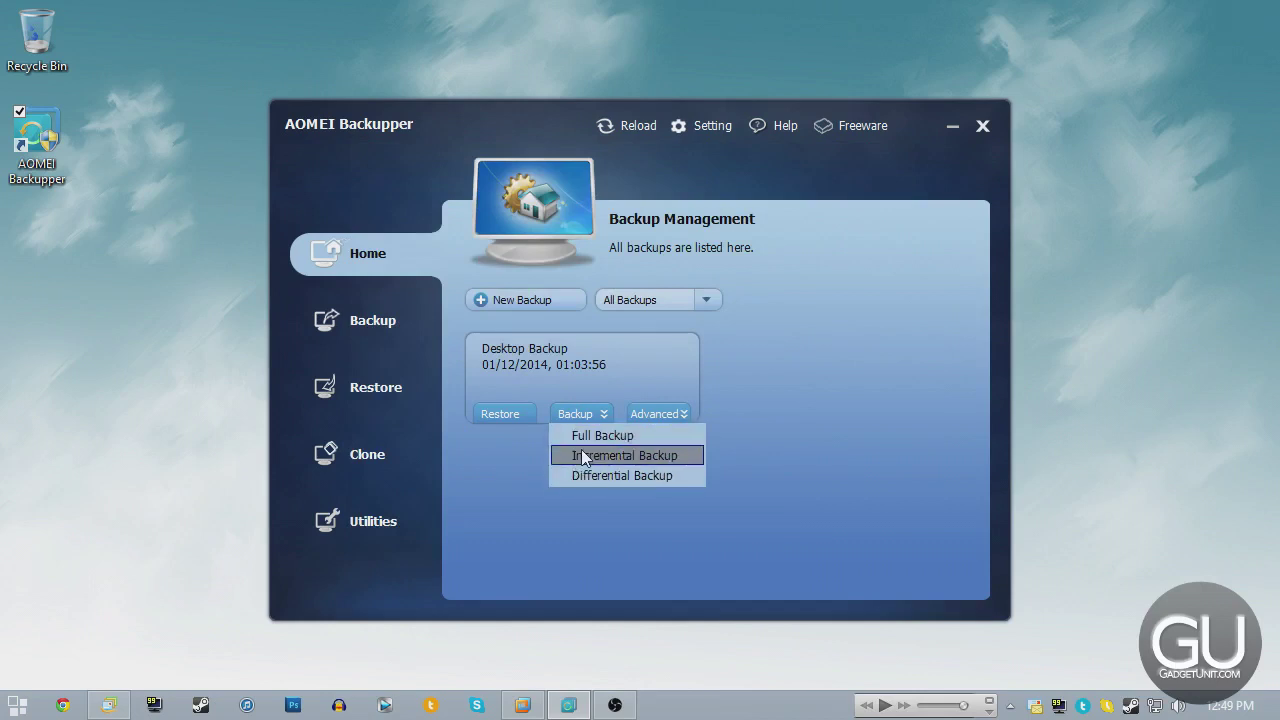
{"action": "left_click", "coordinate": [518, 471]}
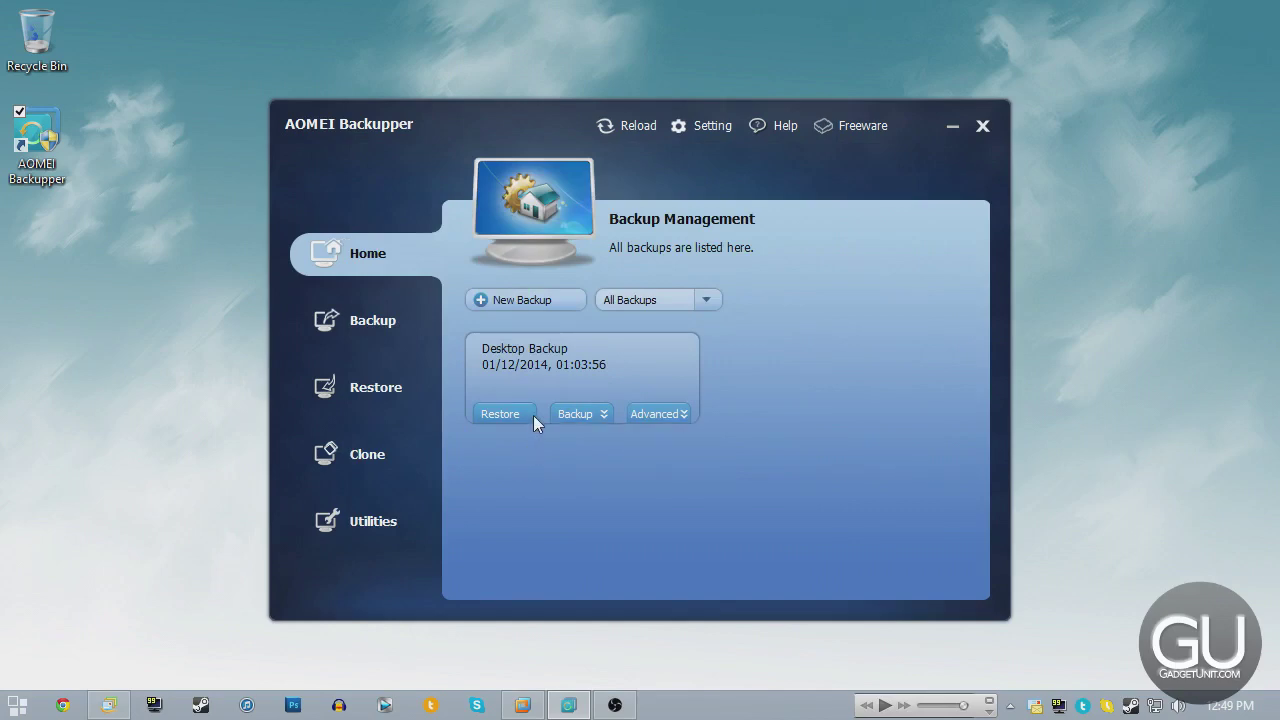